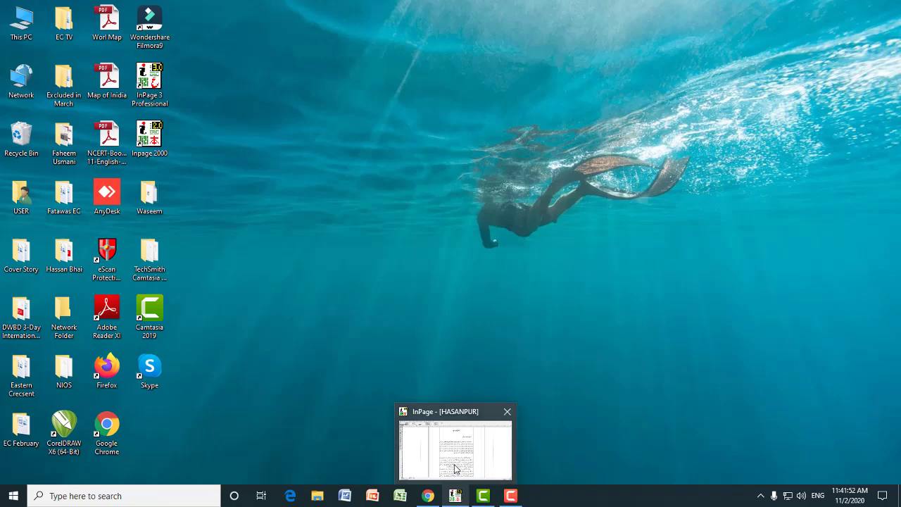
Switch to the HASANPUR document in InPage and insert an empty line before the second Urdu paragraph
left_click(455, 468)
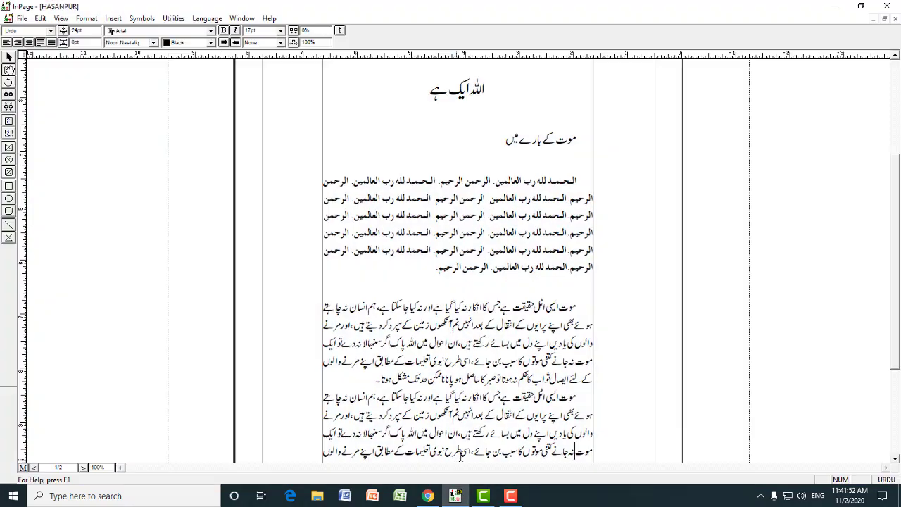
left_click(589, 397)
left_click_drag(895, 226, 898, 330)
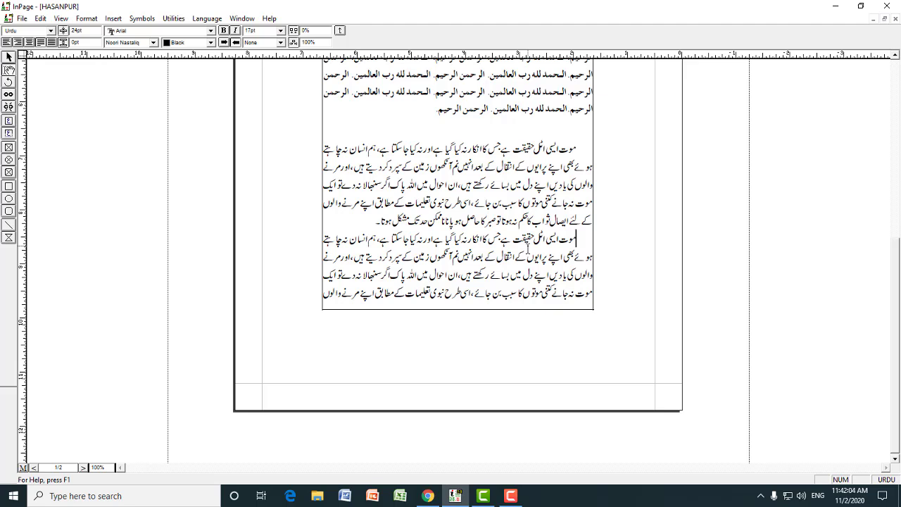
key("Return")
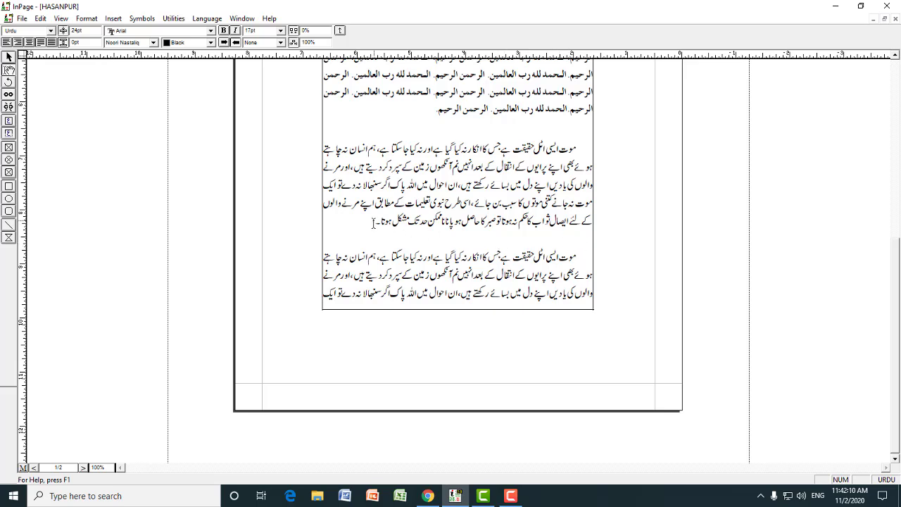
Create a new style sheet named Hashia for the empty line, with F as its Control+Shift key equivalent
left_click(562, 240)
left_click(85, 19)
left_click(112, 229)
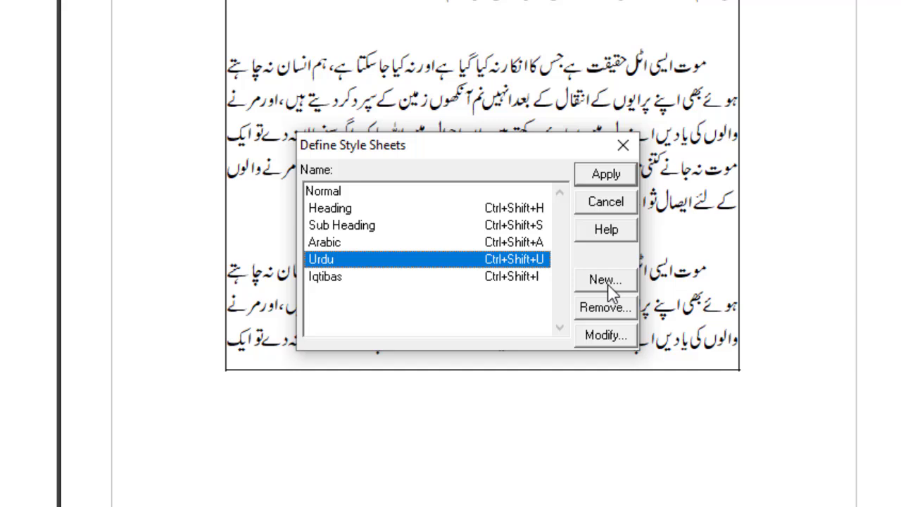
left_click(607, 286)
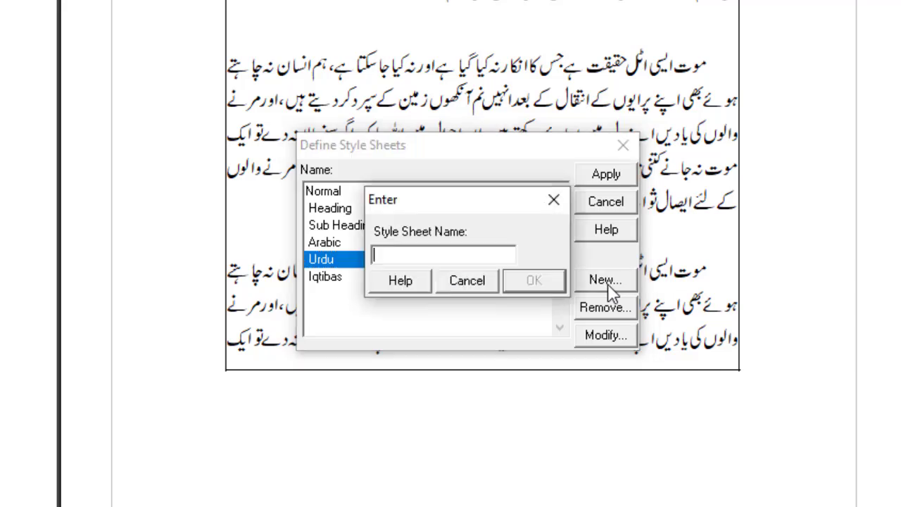
type("Hashia")
left_click(539, 285)
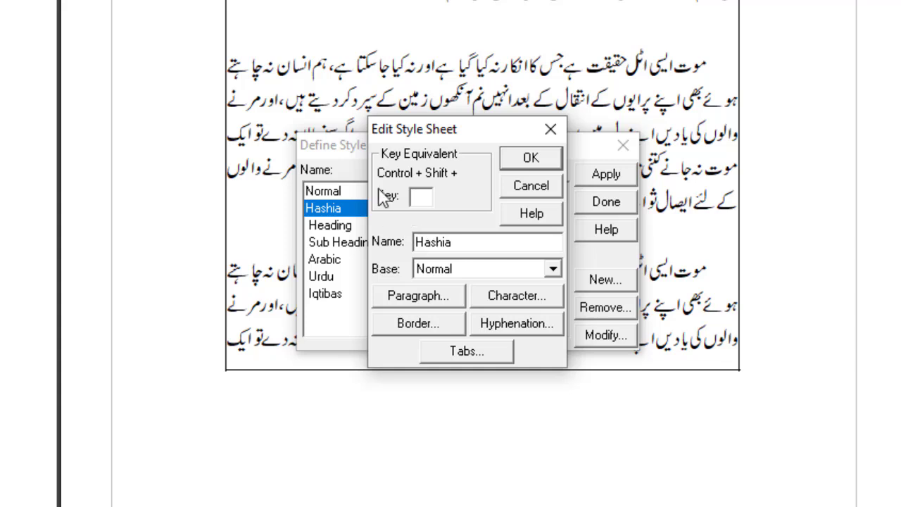
left_click(426, 200)
type("F")
Set the Hashia style's character size to 12pt and its Urdu font to Noori Nastaliq
left_click(507, 298)
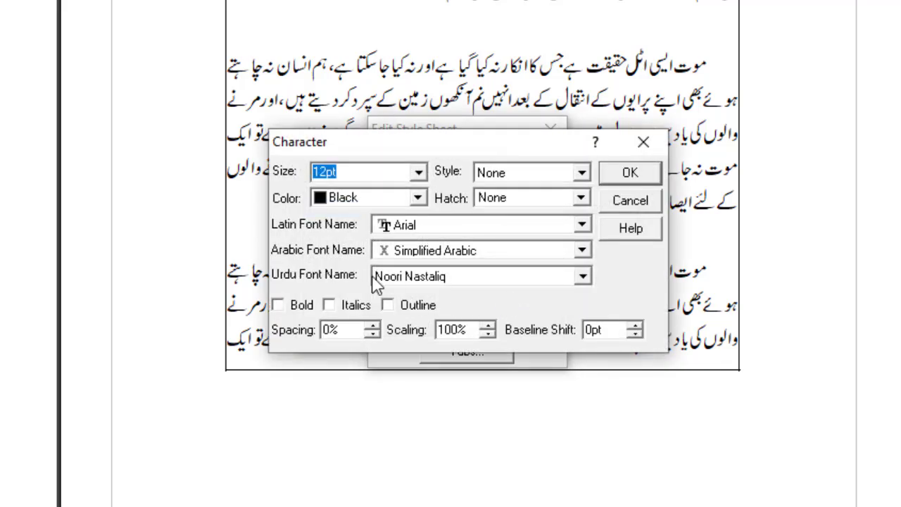
left_click(419, 173)
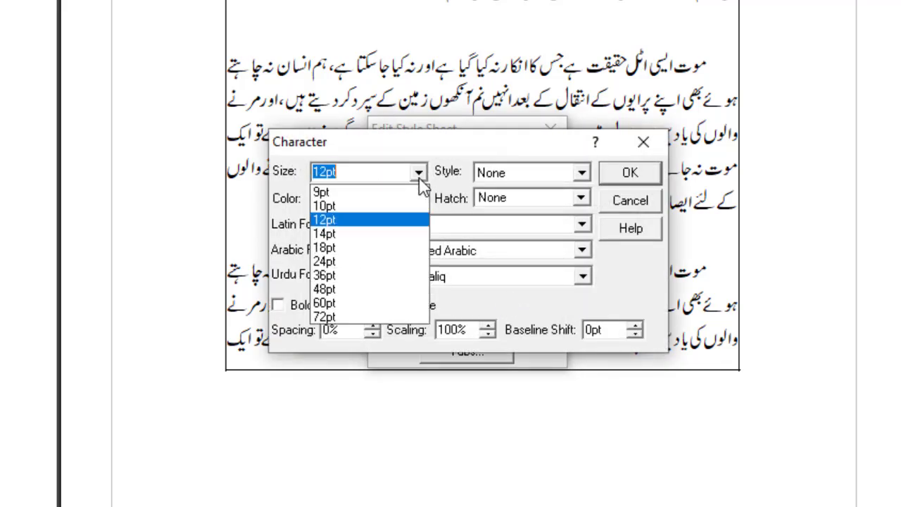
left_click(327, 223)
left_click(418, 279)
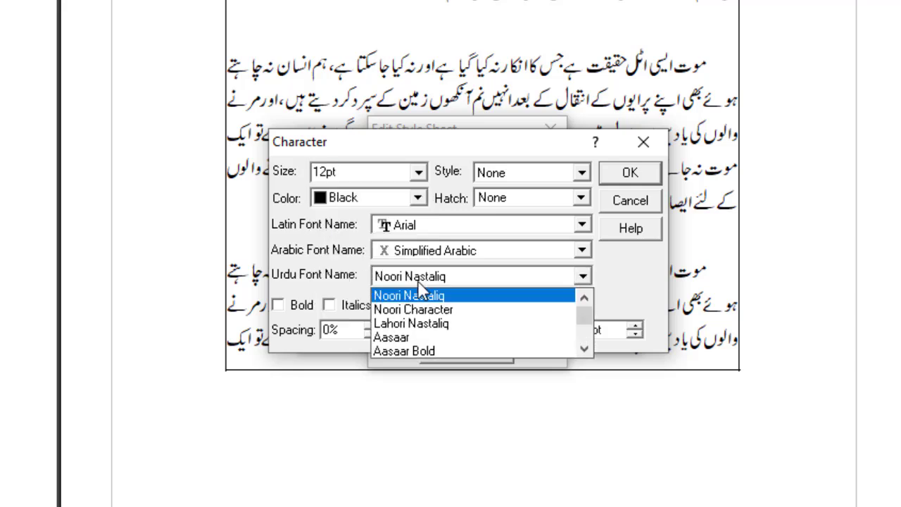
left_click(422, 299)
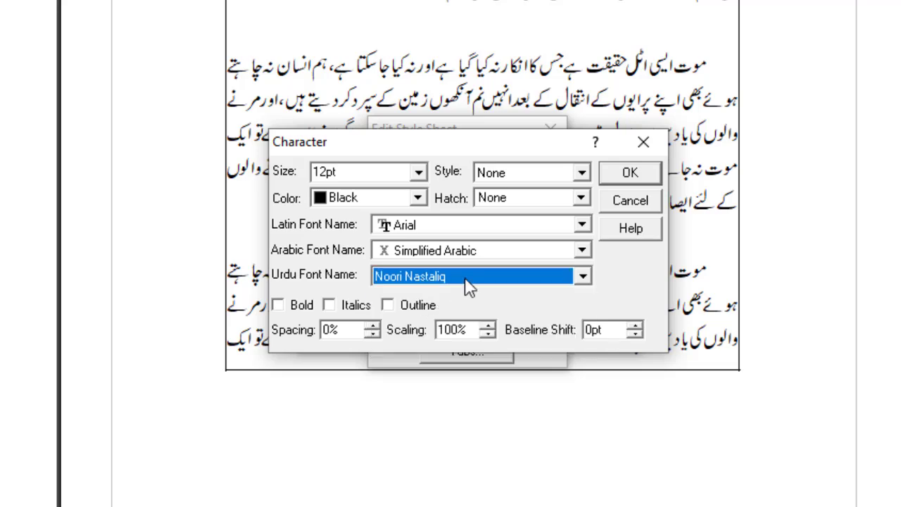
left_click(637, 177)
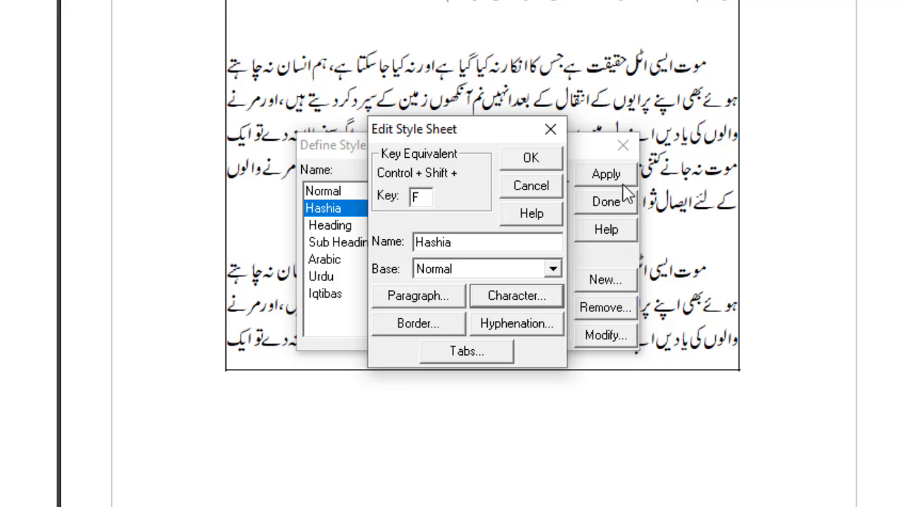
Give the Hashia style Justified alignment and a line height of 15, and apply it to the empty line
left_click(437, 304)
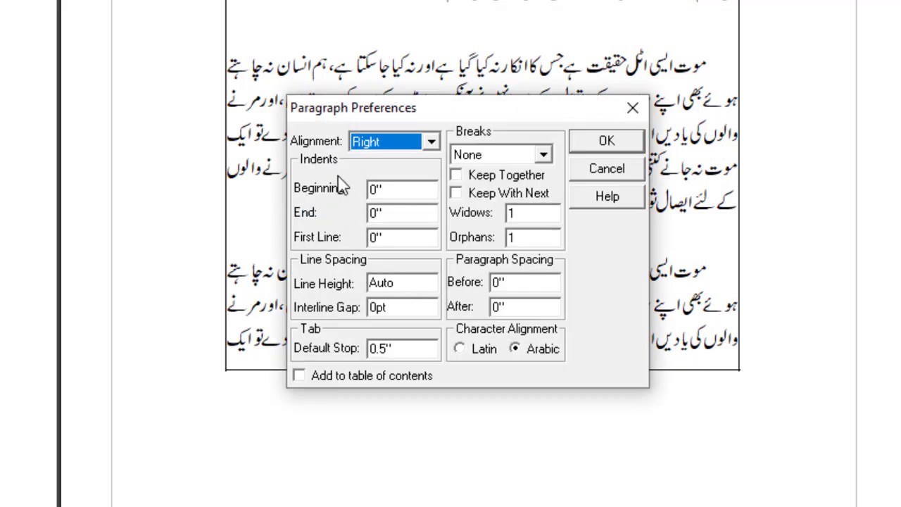
left_click(433, 144)
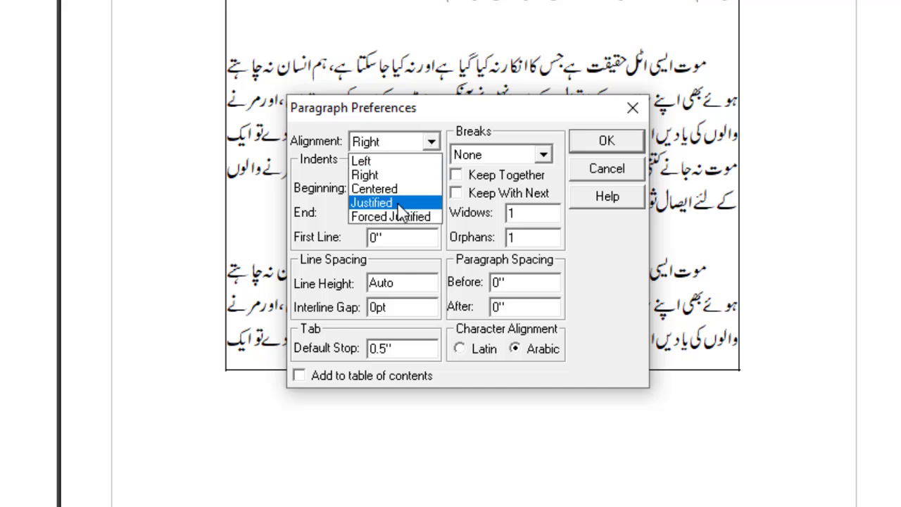
left_click(399, 205)
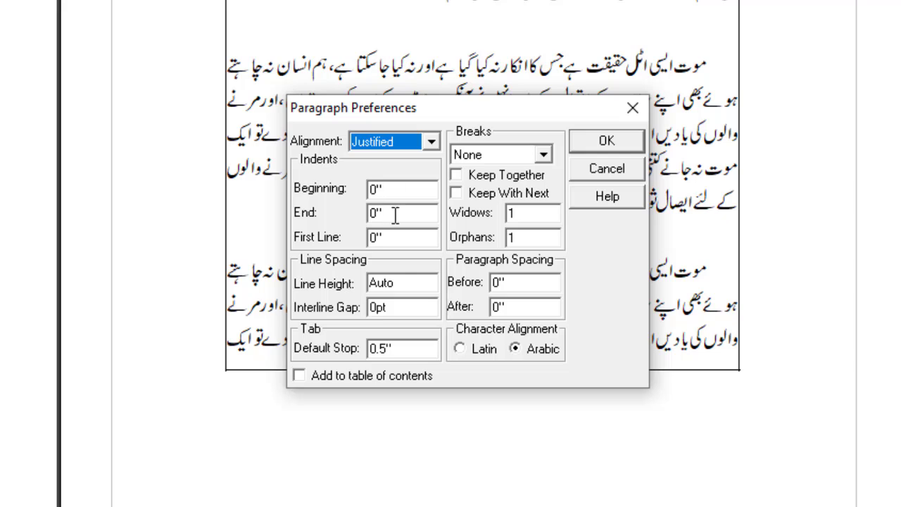
left_click(401, 188)
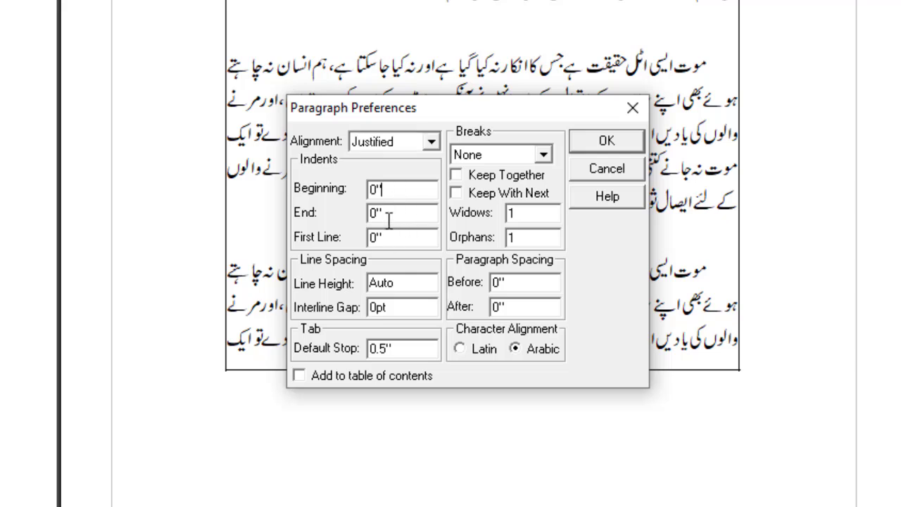
double_click(405, 284)
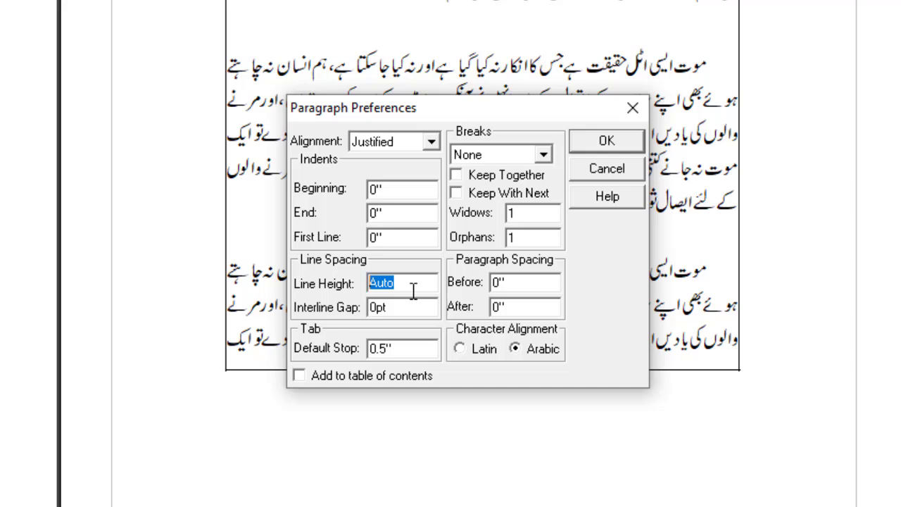
type("15")
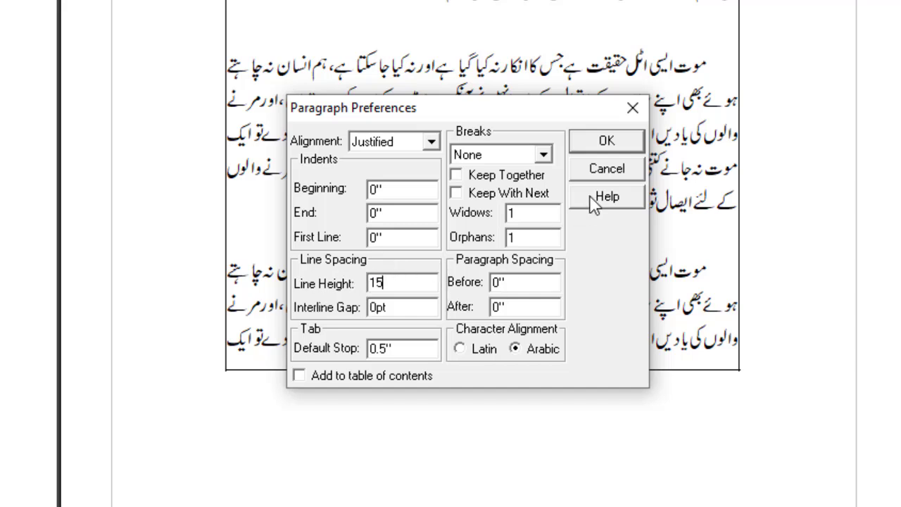
left_click(606, 145)
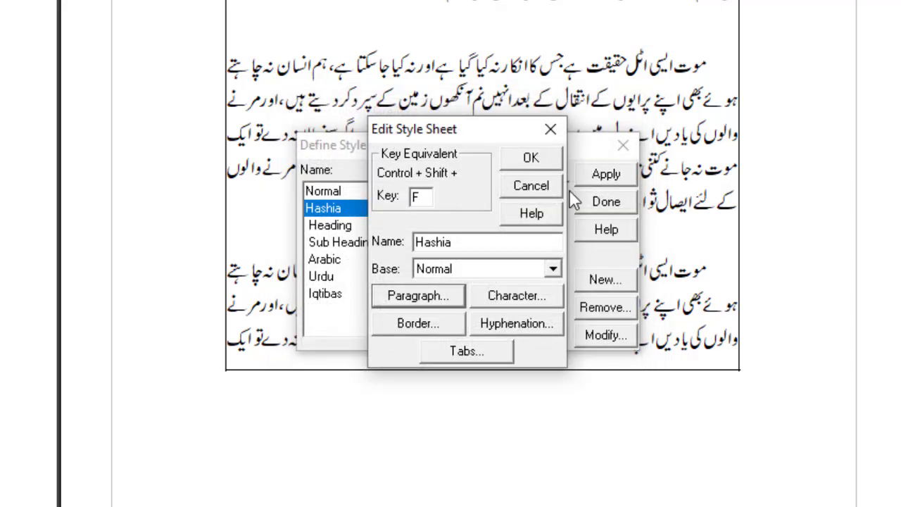
left_click(534, 163)
left_click(607, 178)
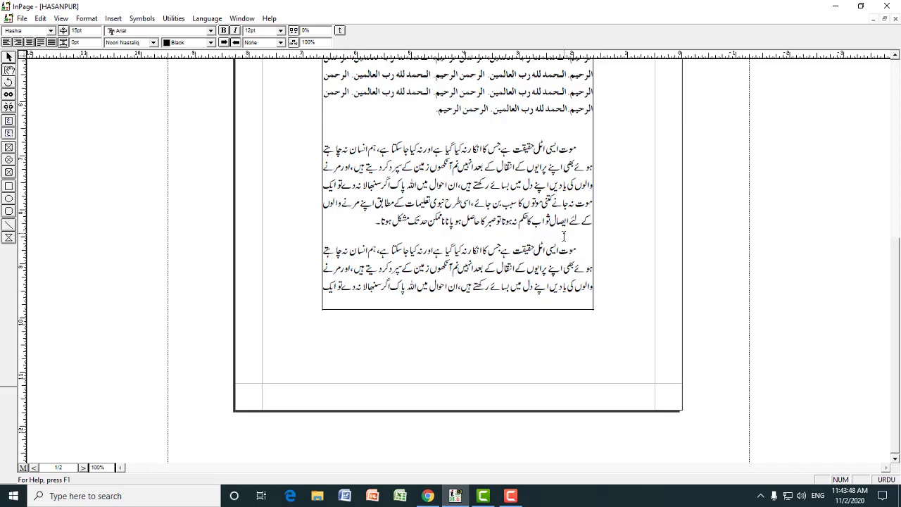
Enter the footnote (۱) بخاری شریف، ج:۱،ص:۵۰۔ on the empty line between the two Urdu paragraphs
key("F6")
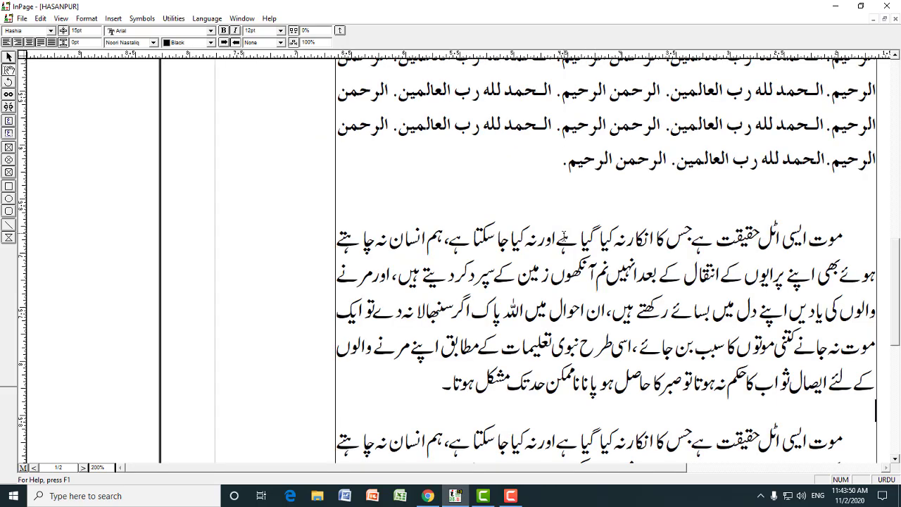
type(")1(")
type(" بخاری")
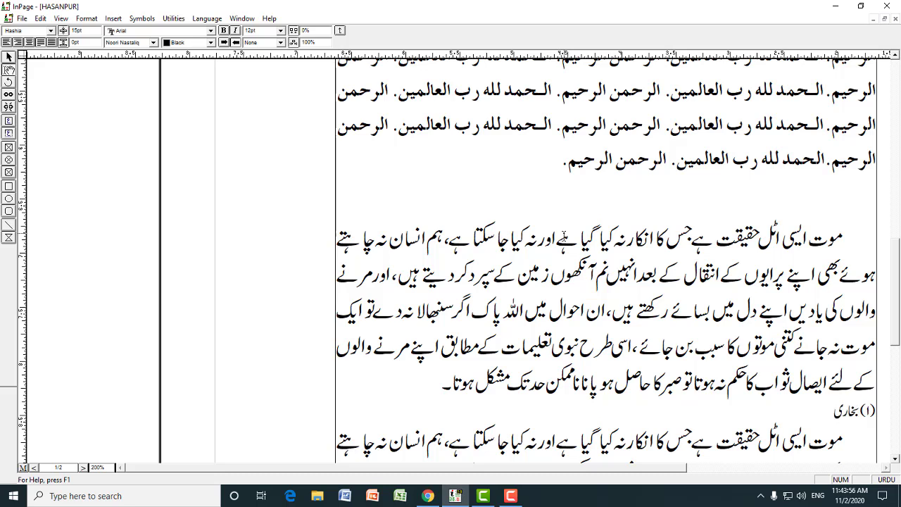
type(" شریف، ج:۱،ص")
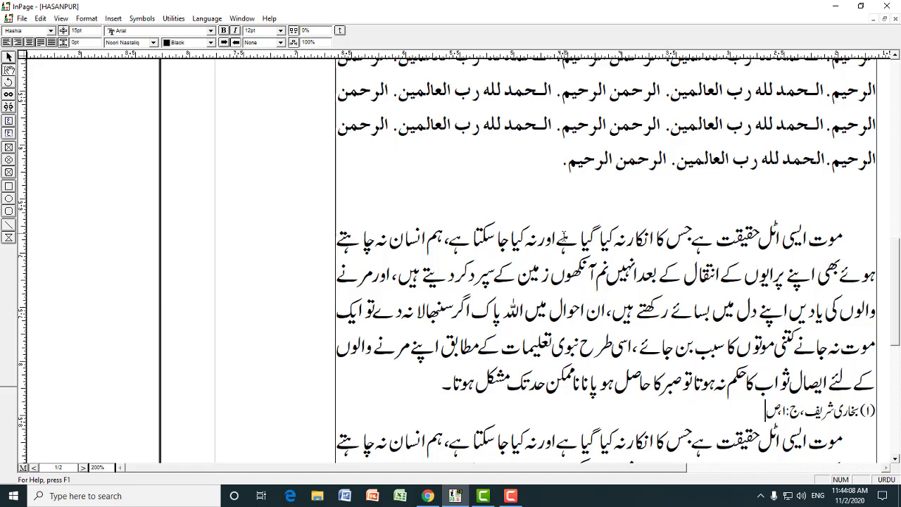
type(":۵۰۔")
Check the character size and line height of the footnote text
left_click_drag(734, 410, 878, 408)
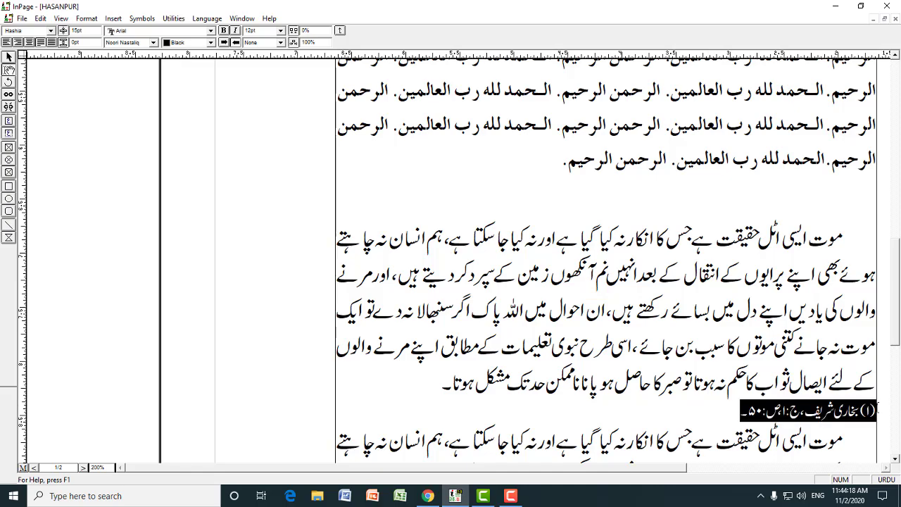
left_click(281, 30)
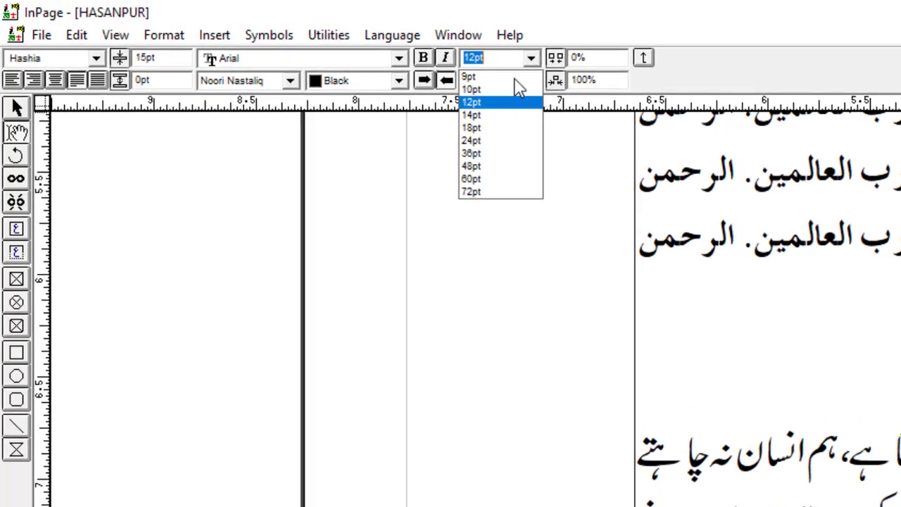
left_click(288, 83)
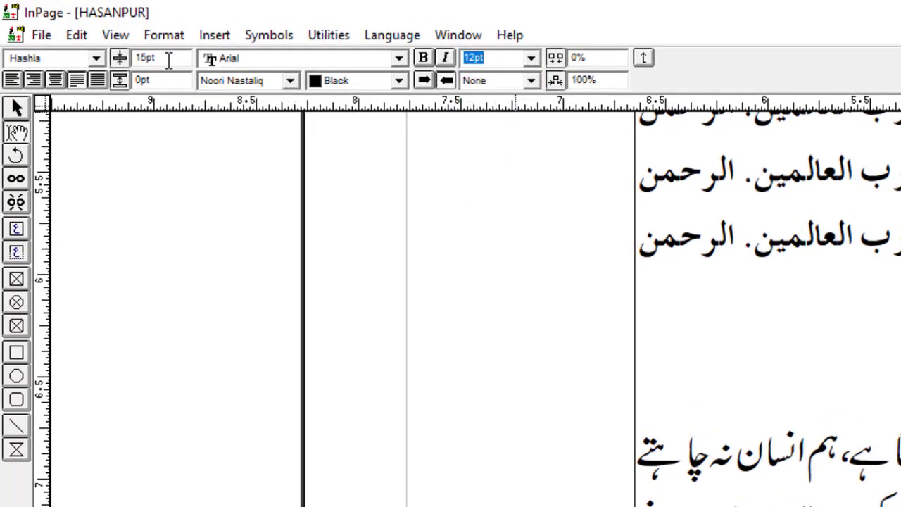
left_click_drag(169, 59, 132, 58)
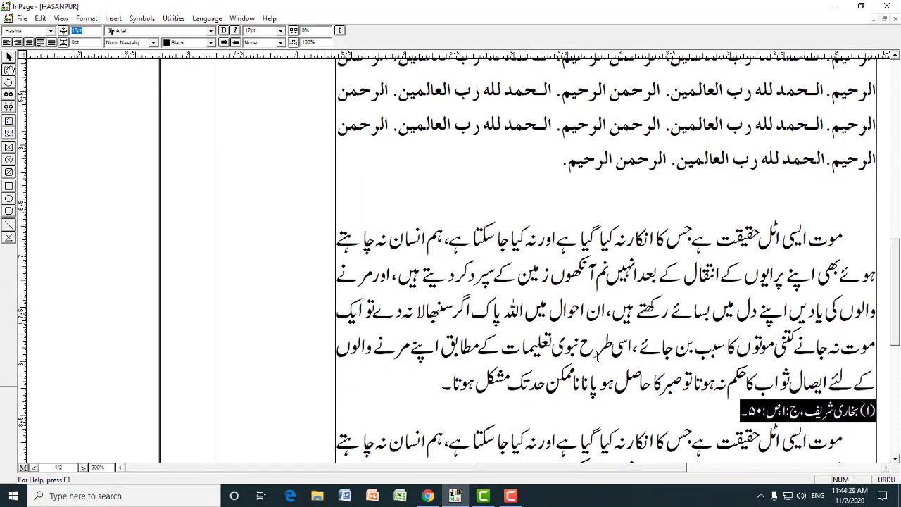
left_click(792, 414)
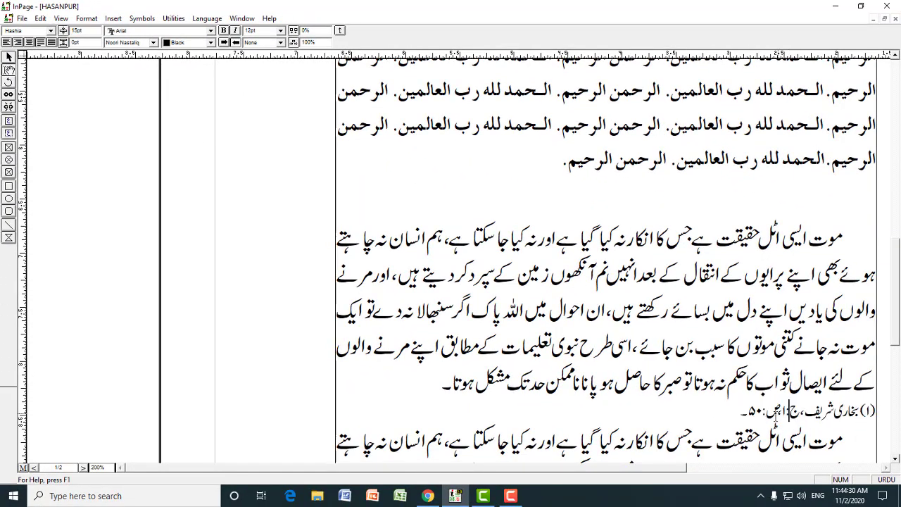
left_click(776, 411)
left_click(725, 410)
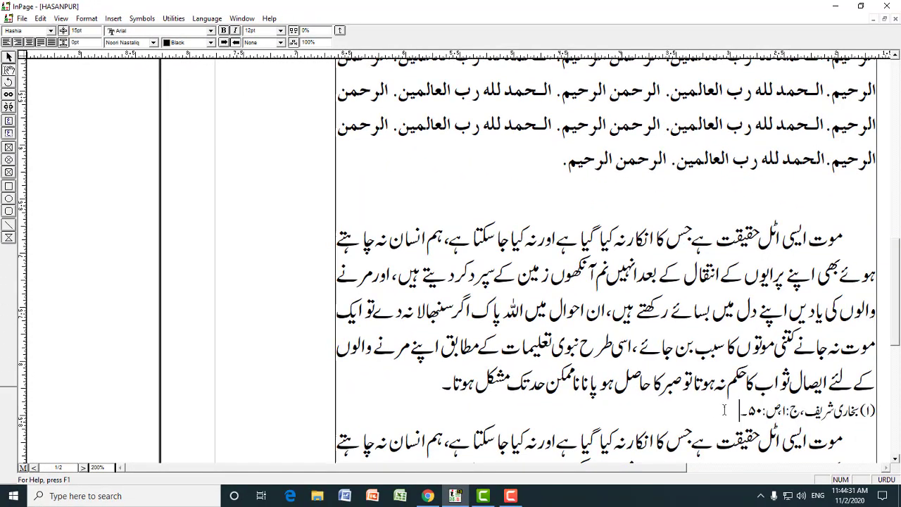
Add the reference mark (۱) at the end of the paragraph above the footnote and set its size to 12pt
left_click(442, 386)
type("(۱)")
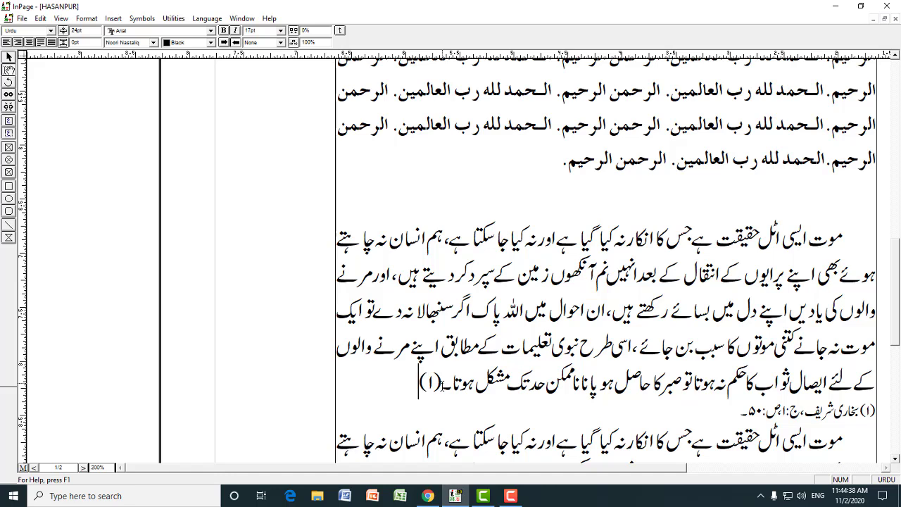
left_click_drag(440, 384, 421, 384)
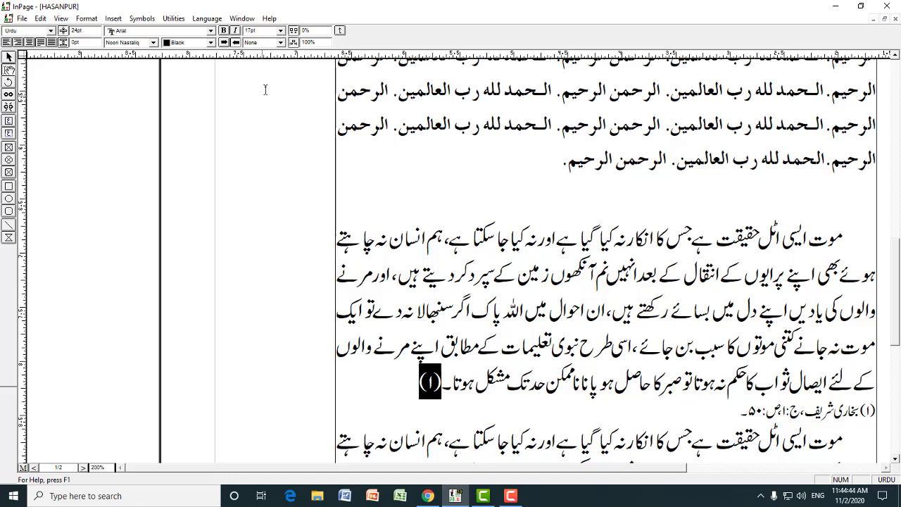
left_click(281, 32)
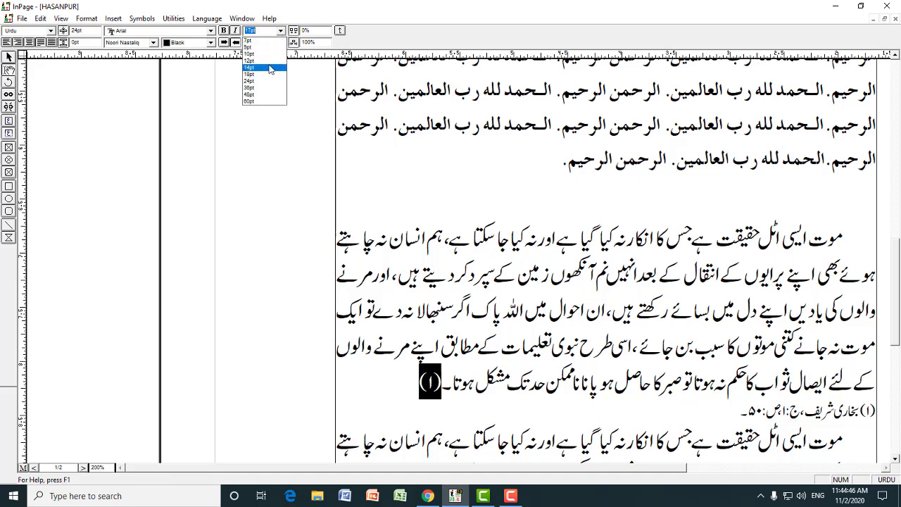
left_click(260, 43)
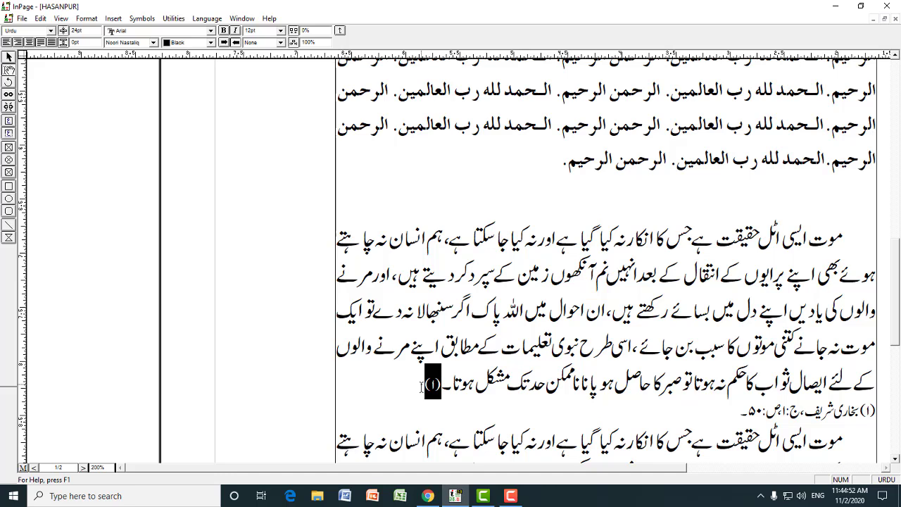
Raise the paragraph's reference mark (۱) above the baseline as a superscript
key("alt+Up")
key("alt+Up")
key("alt+Up")
key("alt+Up")
key("alt+Up")
left_click(421, 387)
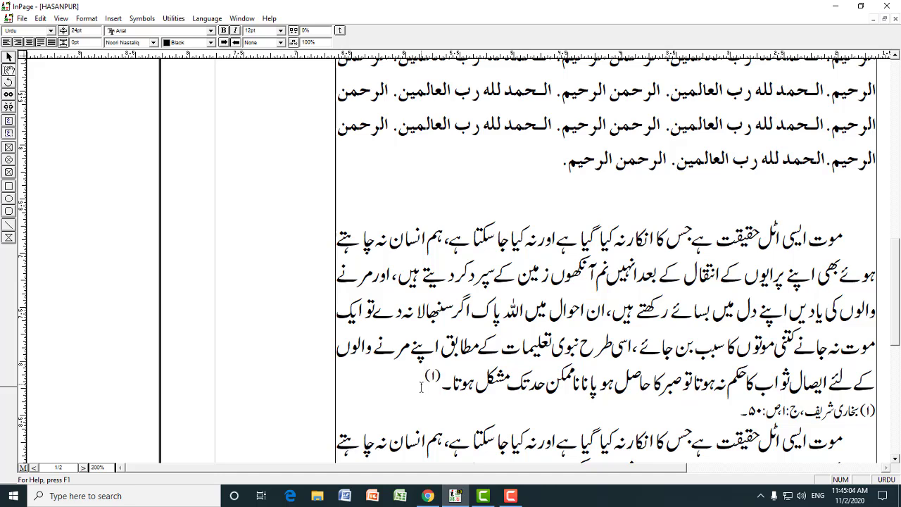
mouse_move(422, 373)
left_mouse_down()
mouse_move(474, 373)
mouse_move(445, 375)
left_mouse_up()
Add an empty line above the footnote and create a style sheet named Line with the shortcut letter L
left_click(832, 414)
key("Return")
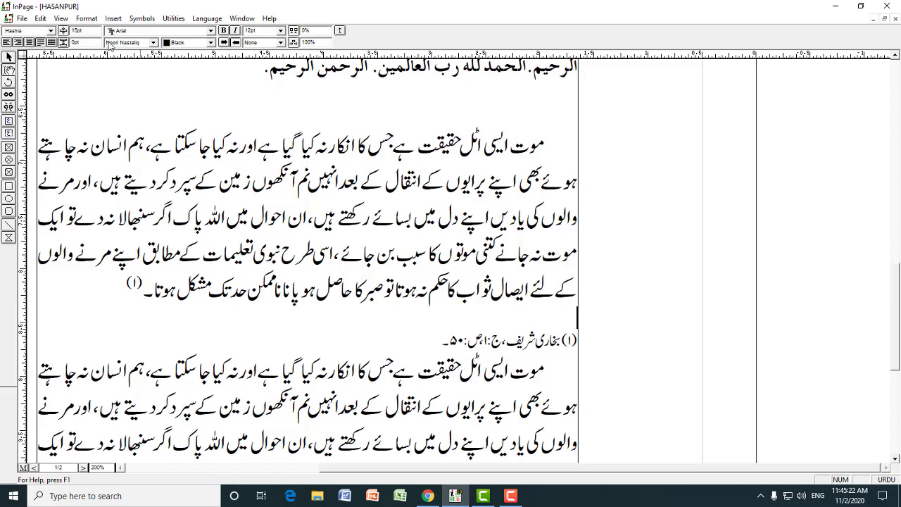
left_click(86, 18)
left_click(111, 229)
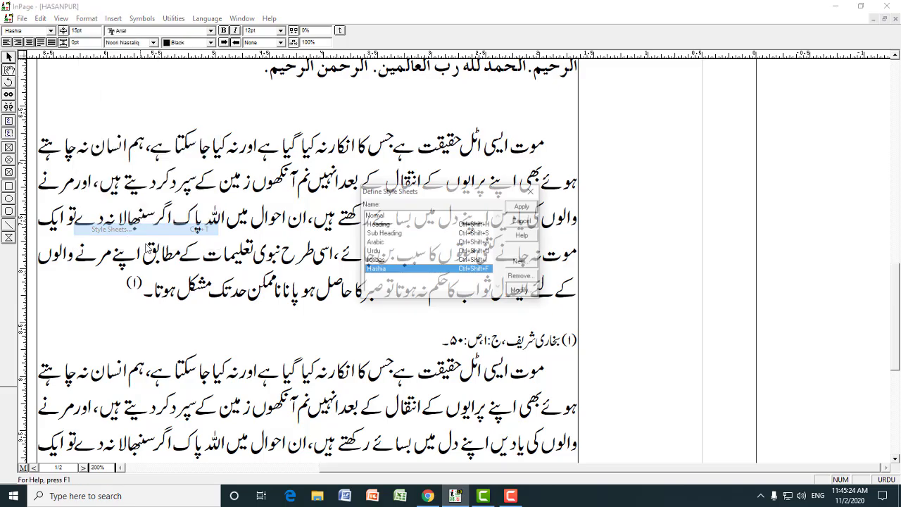
left_click(519, 253)
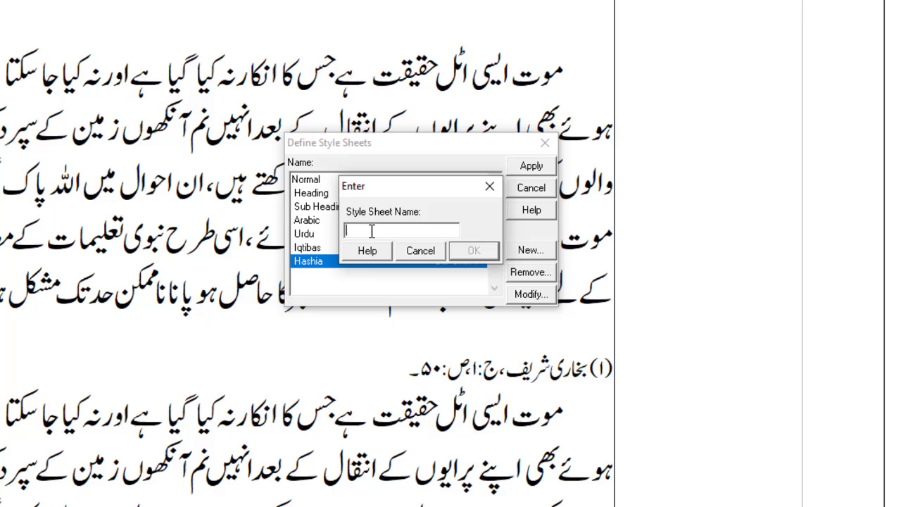
type("4")
type("ine")
left_click(467, 252)
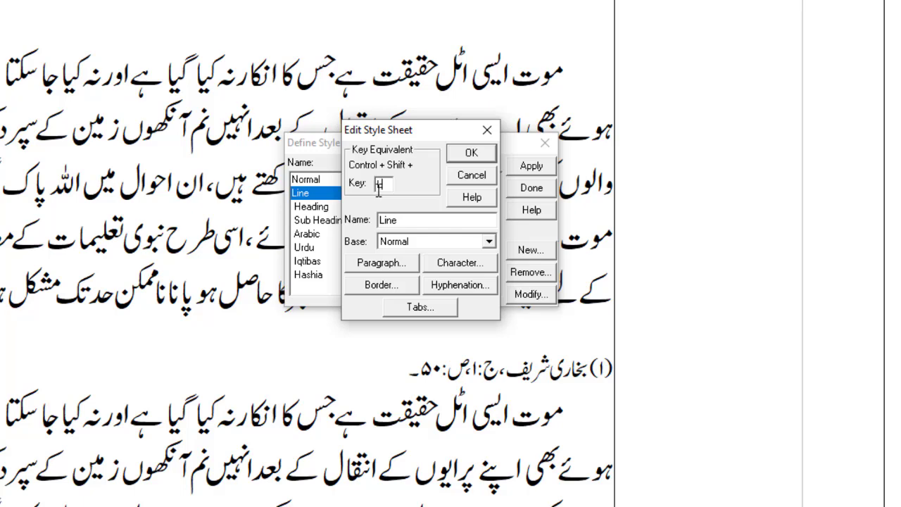
type("L")
Set the Line style's characters to 12pt with Trad Arabic Bold as the Urdu font
left_click(456, 264)
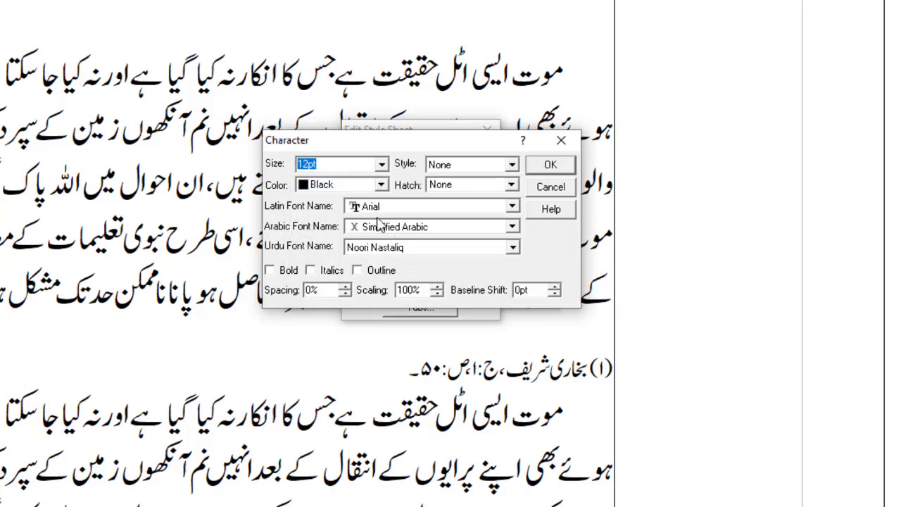
left_click(383, 166)
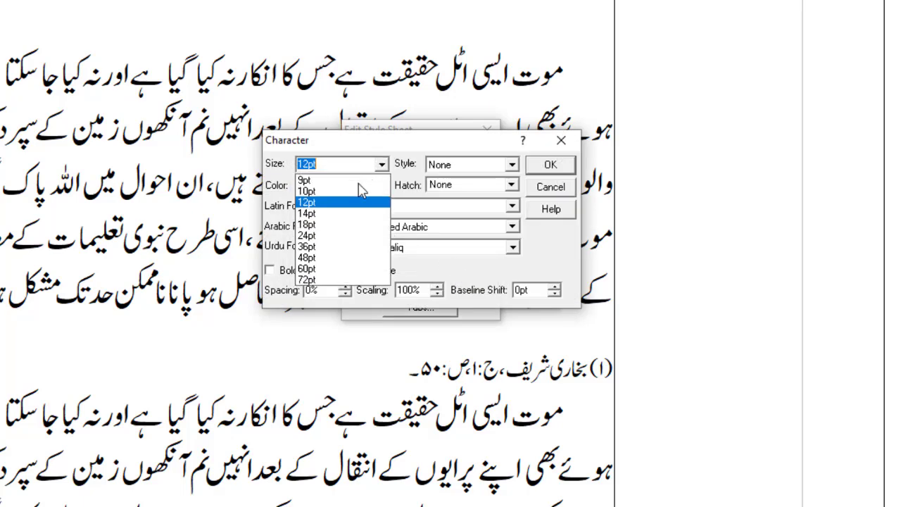
left_click(336, 206)
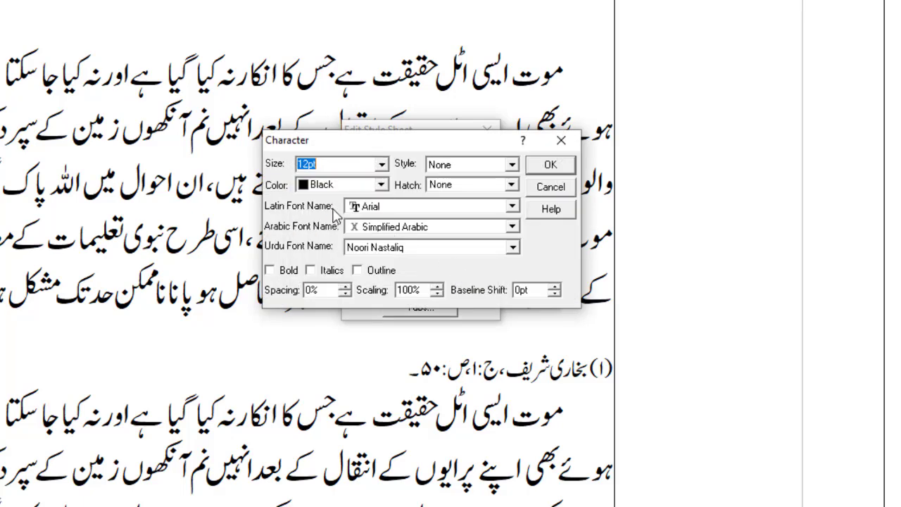
left_click(426, 250)
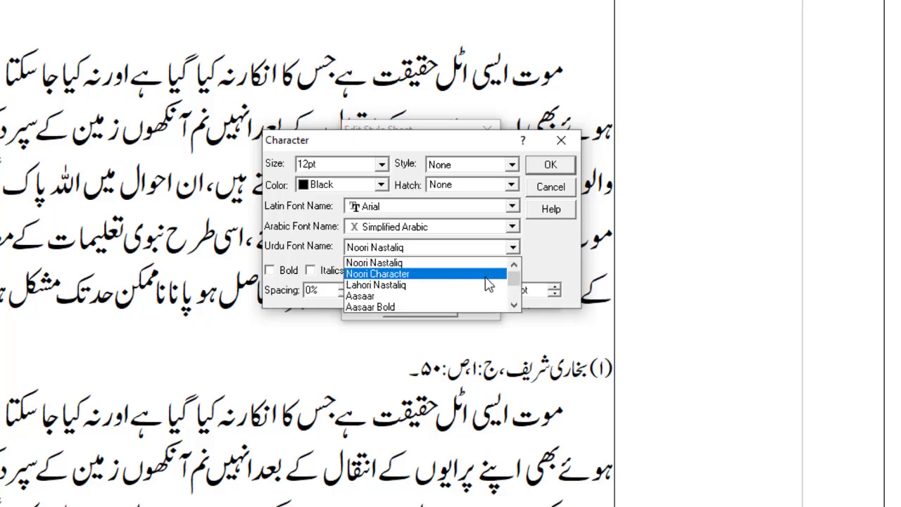
left_click_drag(513, 276, 513, 300)
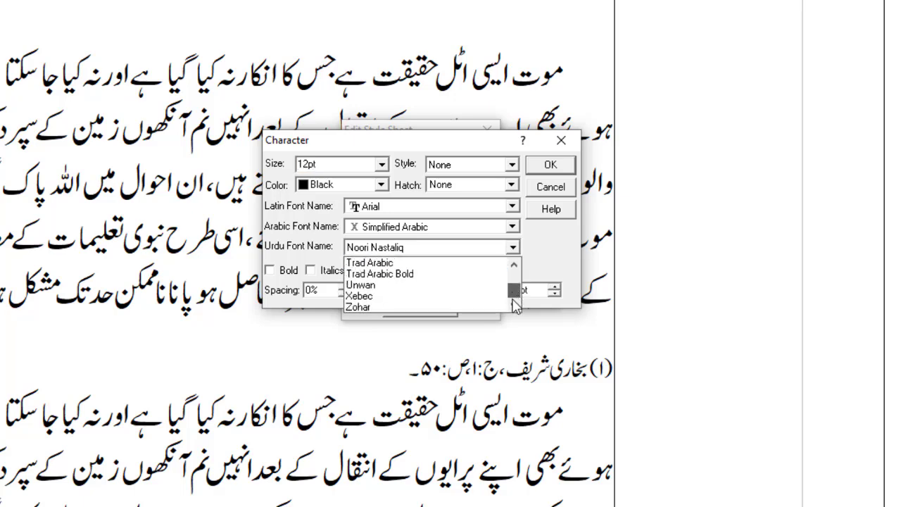
left_click(391, 276)
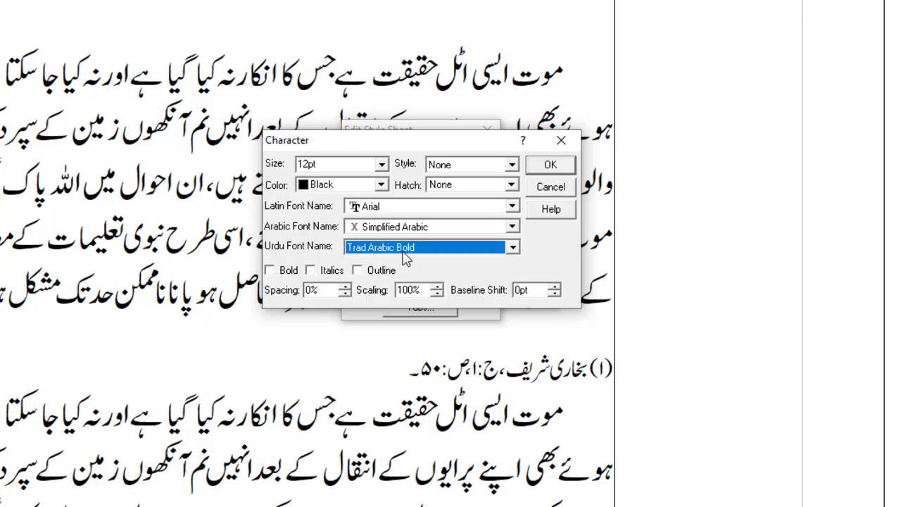
left_click(551, 164)
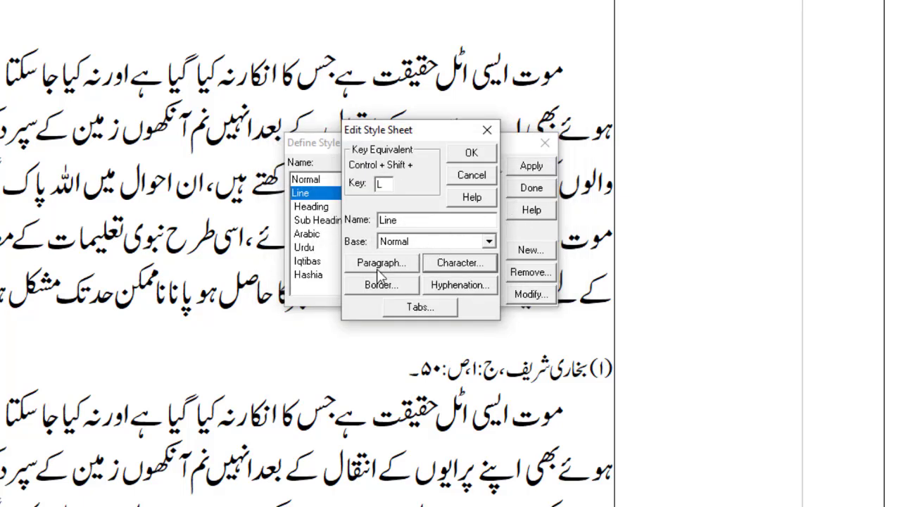
Give the Line style justified alignment and a 15pt line height, save it and use it for the empty line above the footnote
left_click(380, 265)
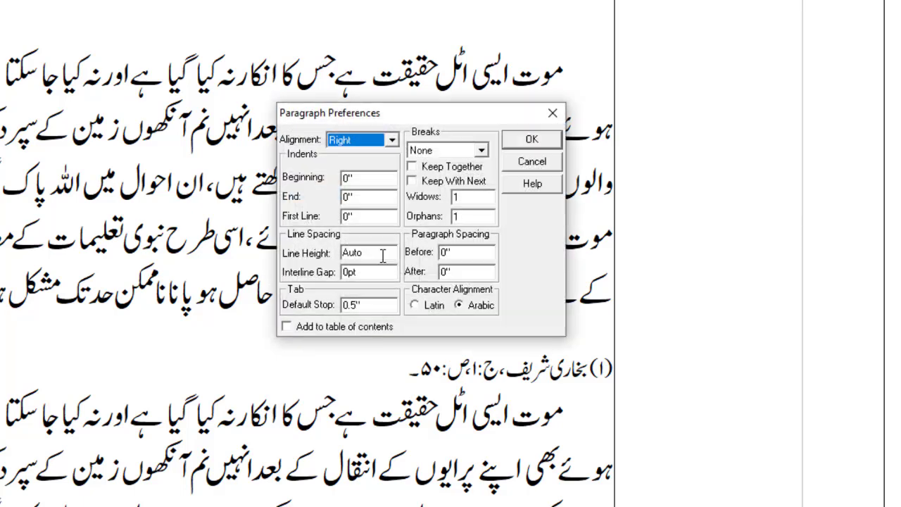
left_click(393, 140)
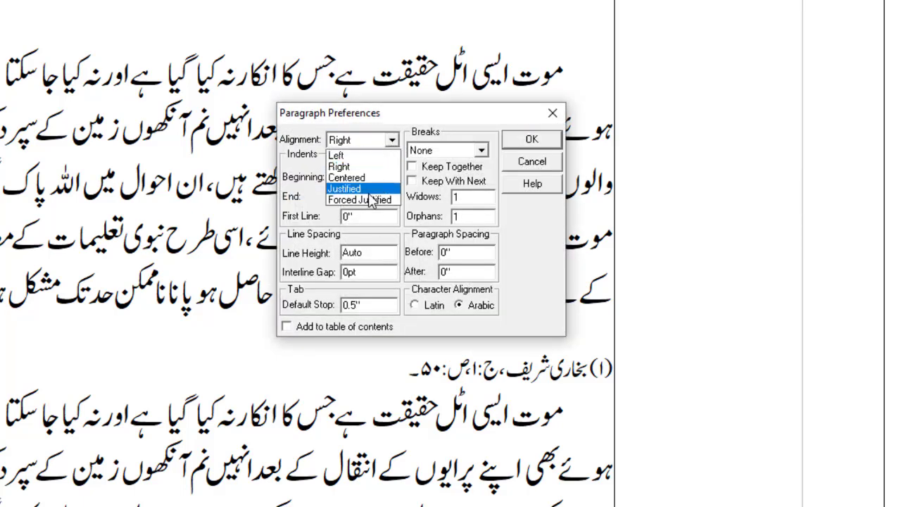
left_click(375, 187)
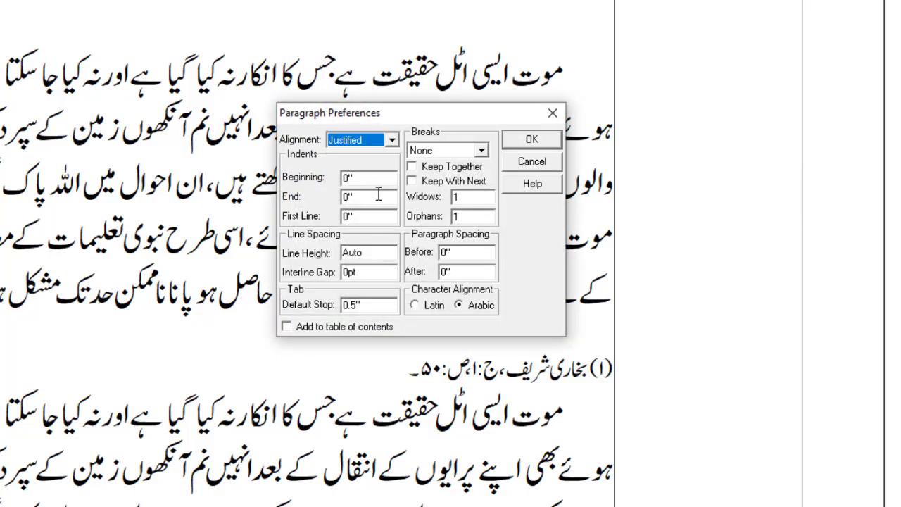
left_click(381, 254)
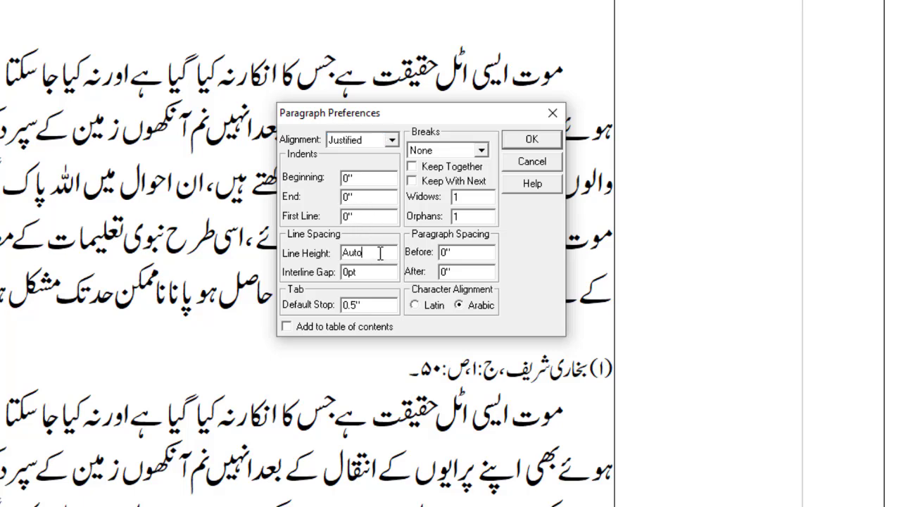
left_click_drag(381, 254, 339, 258)
type("15")
left_click(525, 144)
left_click(471, 153)
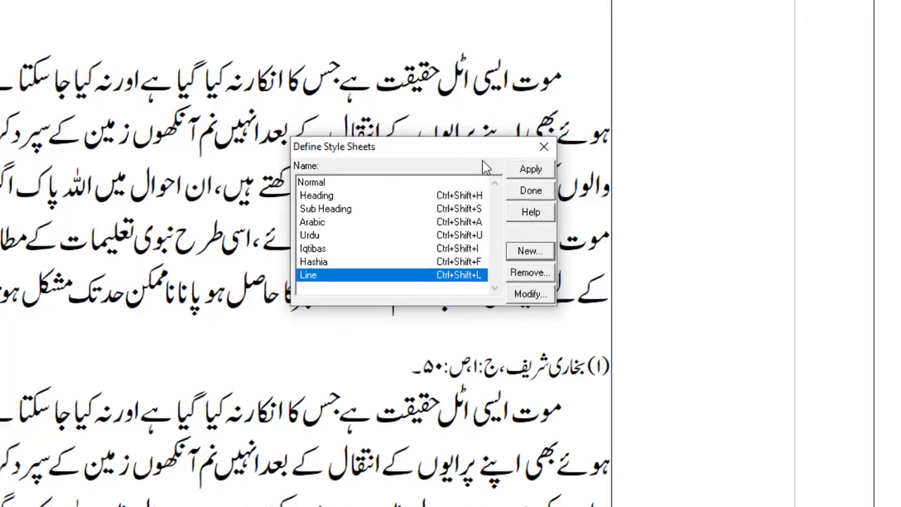
left_click(532, 187)
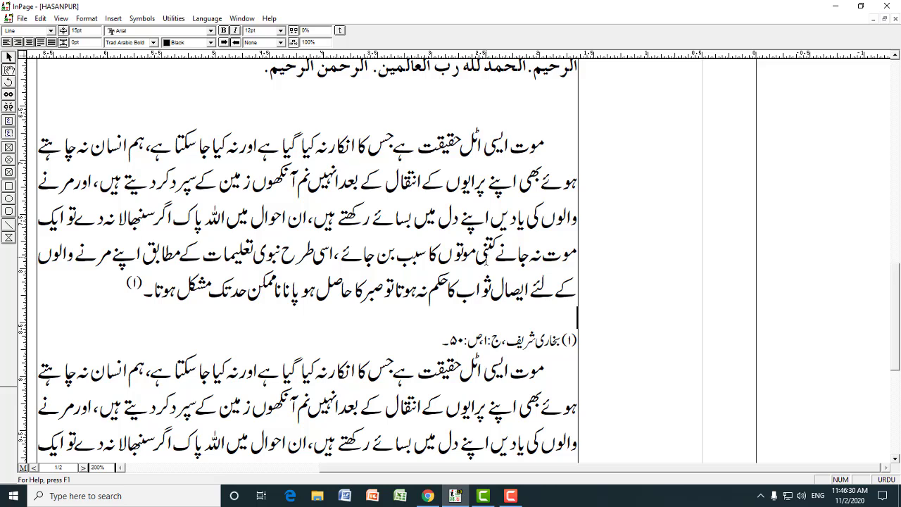
Enter a row of underscores as a separator line about half the text width above the footnote
type("________________________________")
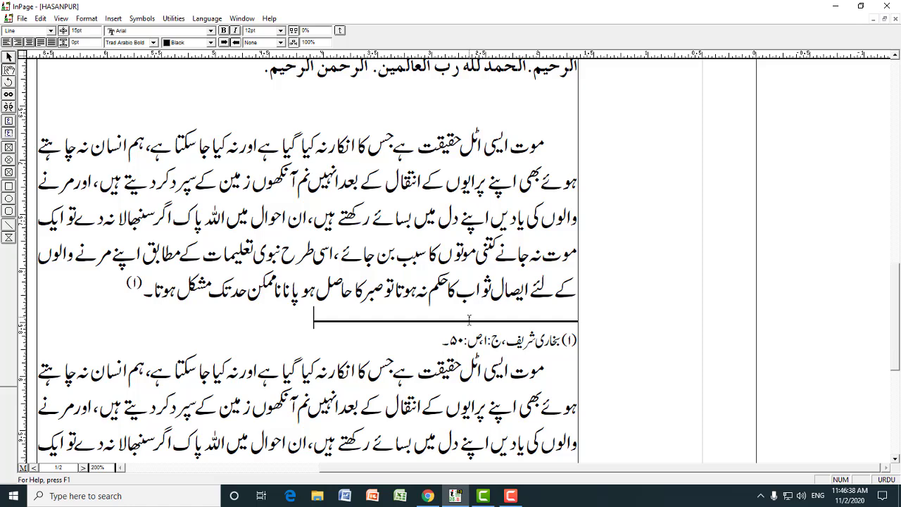
key("ctrl+1")
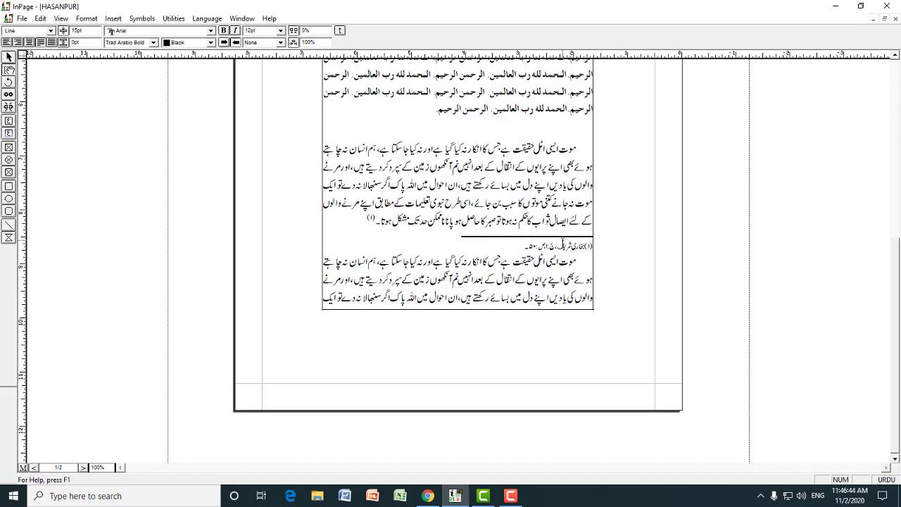
key("ctrl+2")
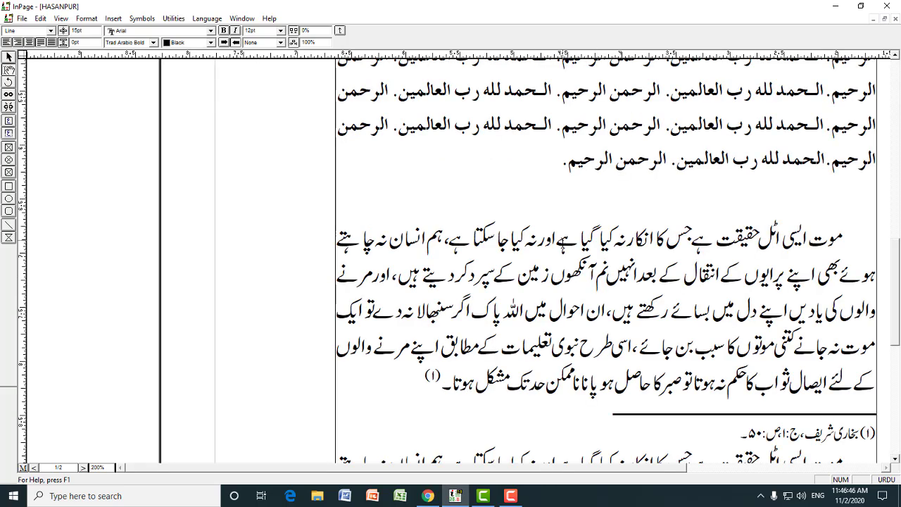
Cut the separator line and footnote from between the two paragraphs and remove the leftover empty line
key("shift+End")
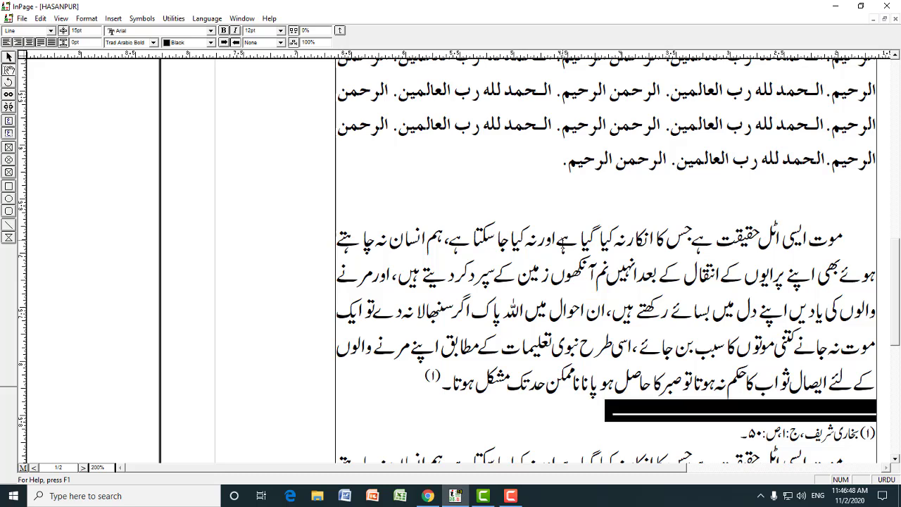
key("shift+Down")
key("shift+Up")
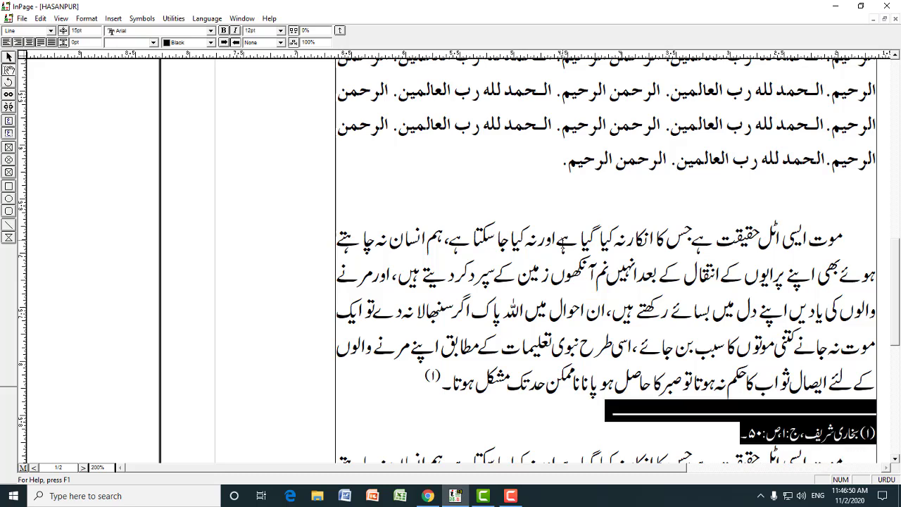
key("Delete")
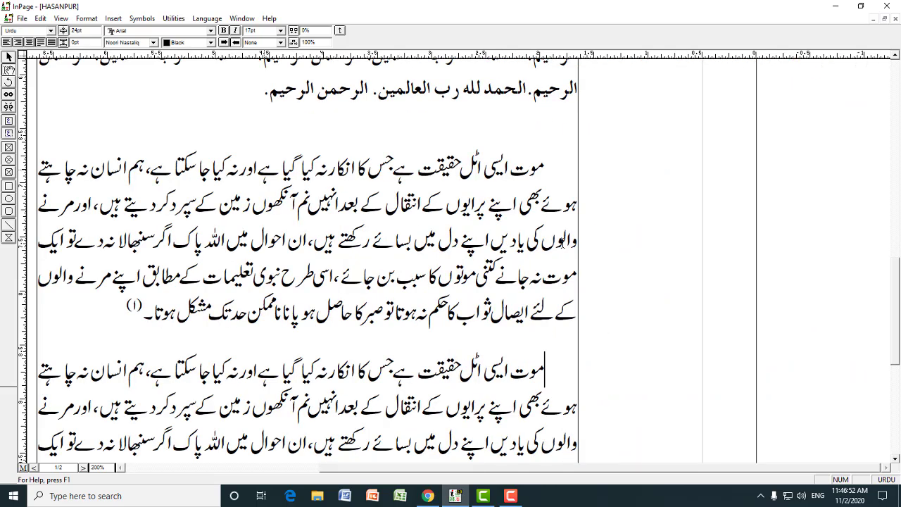
key("Delete")
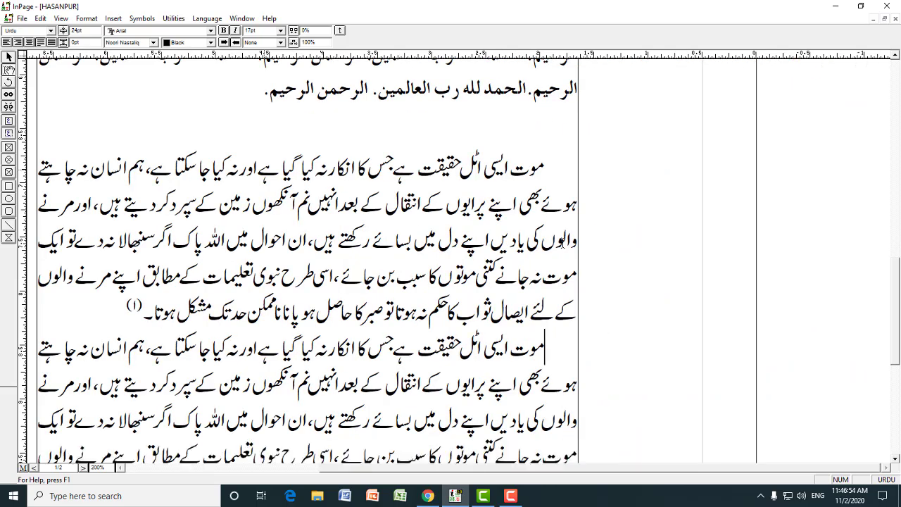
Split the second Urdu paragraph after its third line and add an empty line at the break
key("ctrl+1")
key("Down")
key("Down")
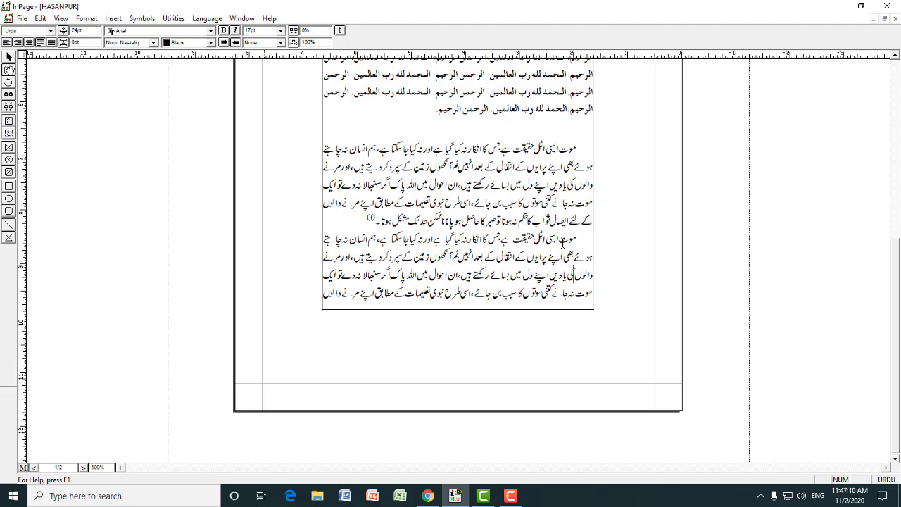
key("End")
key("Return")
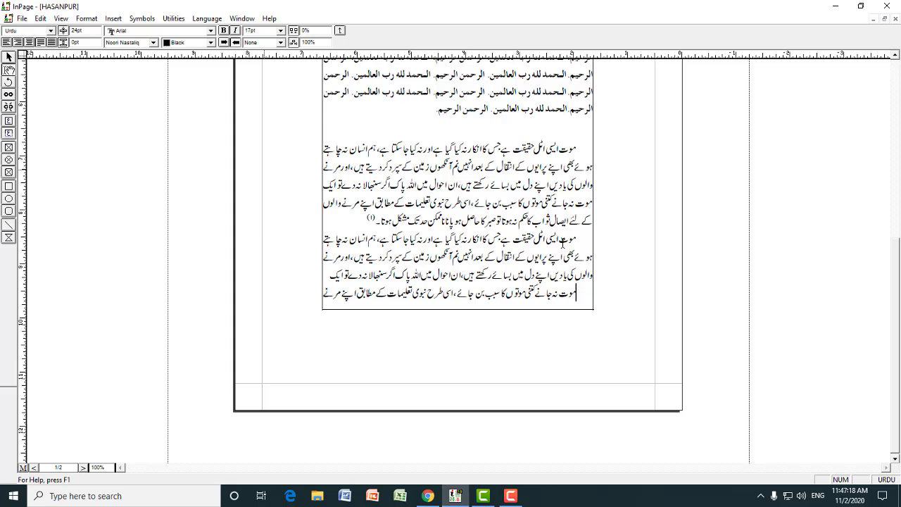
key("Return")
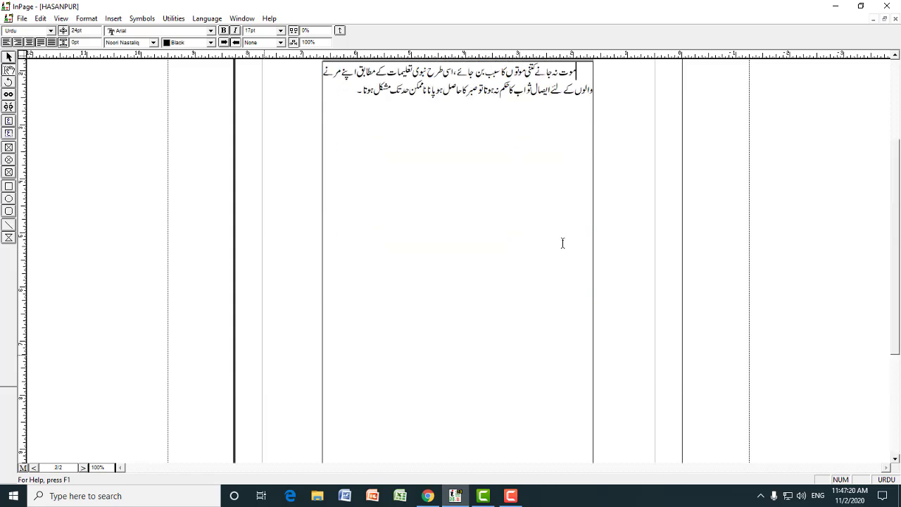
Paste the separator line and footnote at the split in the second paragraph, using the Line and Hashia styles for them
key("Up")
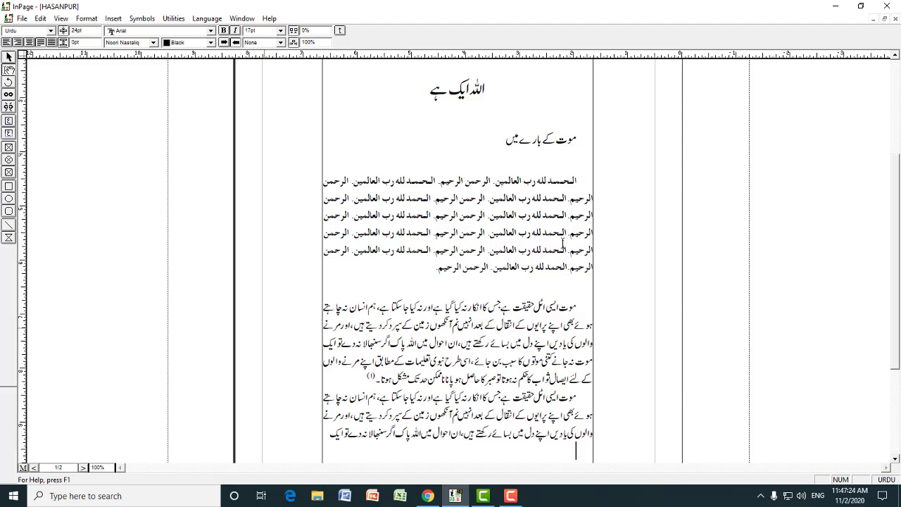
key("Down")
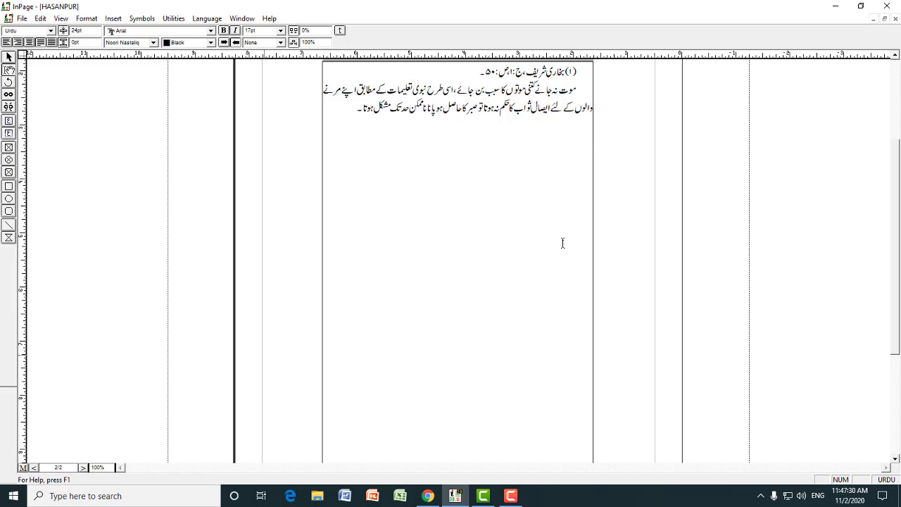
key("ctrl+2")
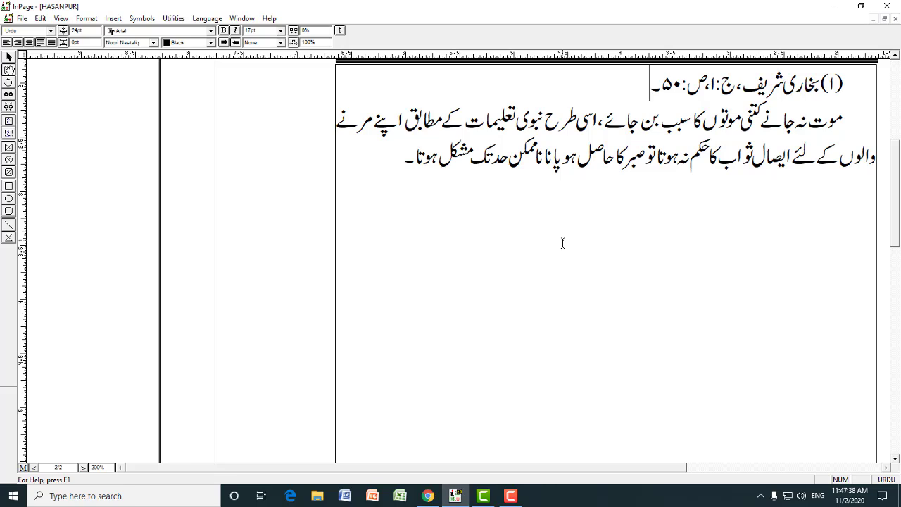
key("F3")
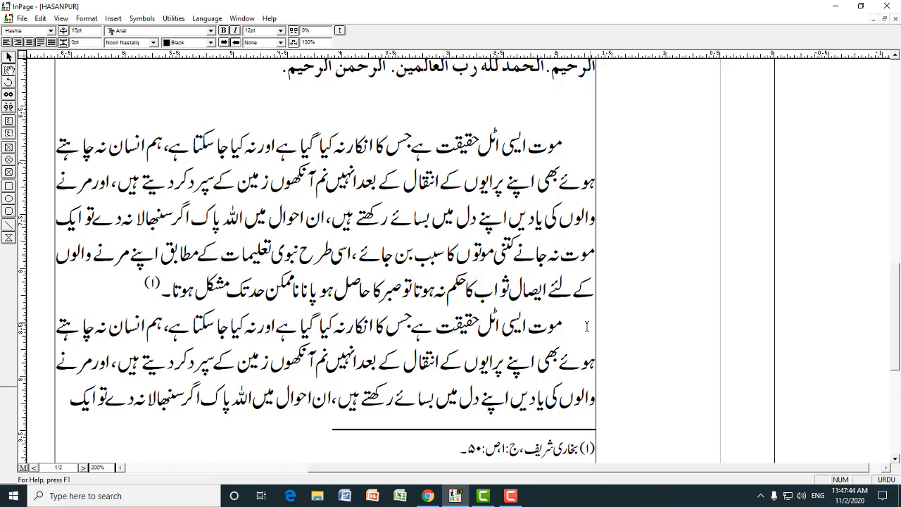
Force-justify the first part of the split paragraph so its last line above the separator fills the full width
left_click_drag(556, 337, 239, 363)
left_click(237, 365)
left_click(431, 338)
left_click(340, 338)
left_click_drag(434, 326, 232, 398)
left_click(200, 396)
left_click(52, 43)
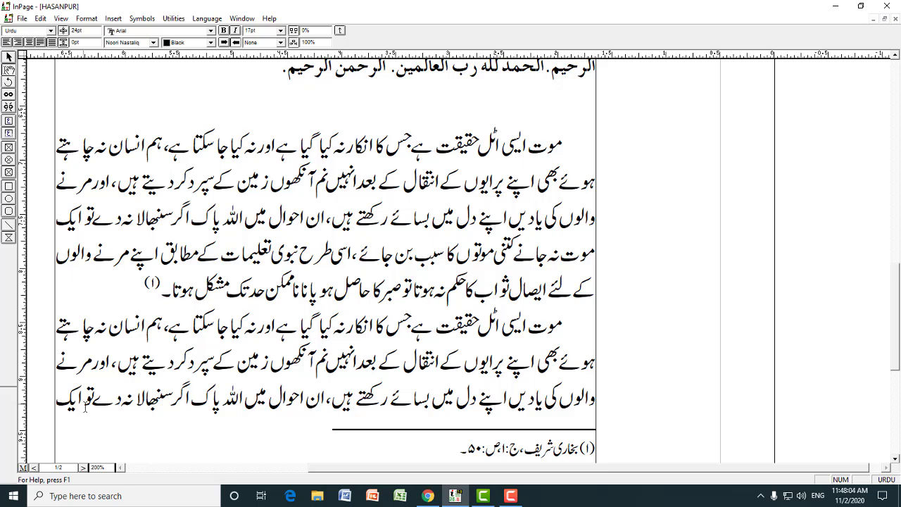
Set the first-line indent to 0 for the continuation of the split paragraph at the start of page 2
left_click(478, 399)
key("Down")
key("Down")
key("Down")
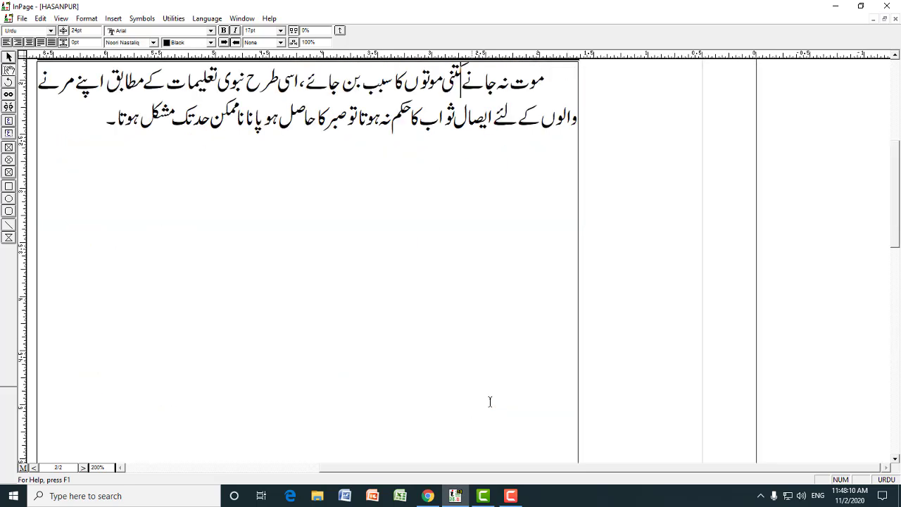
key("Up")
key("Down")
left_click(546, 82)
left_click(87, 19)
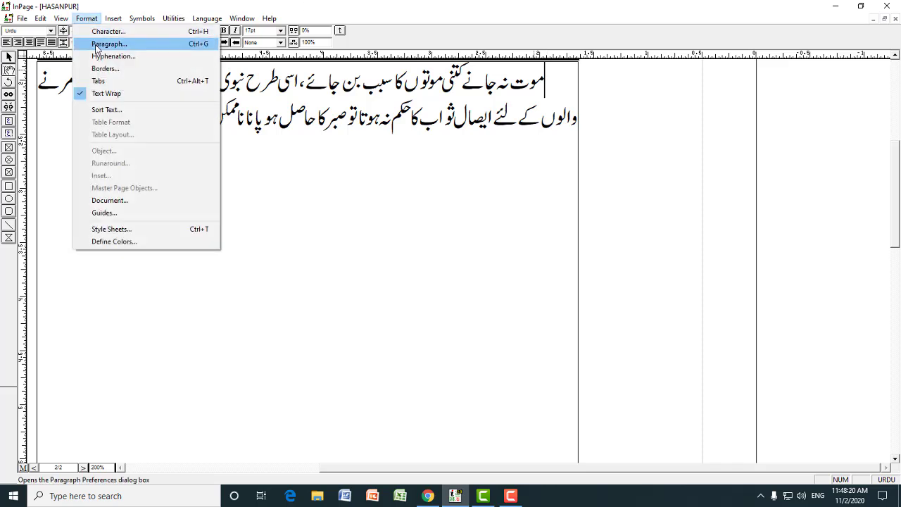
left_click(99, 44)
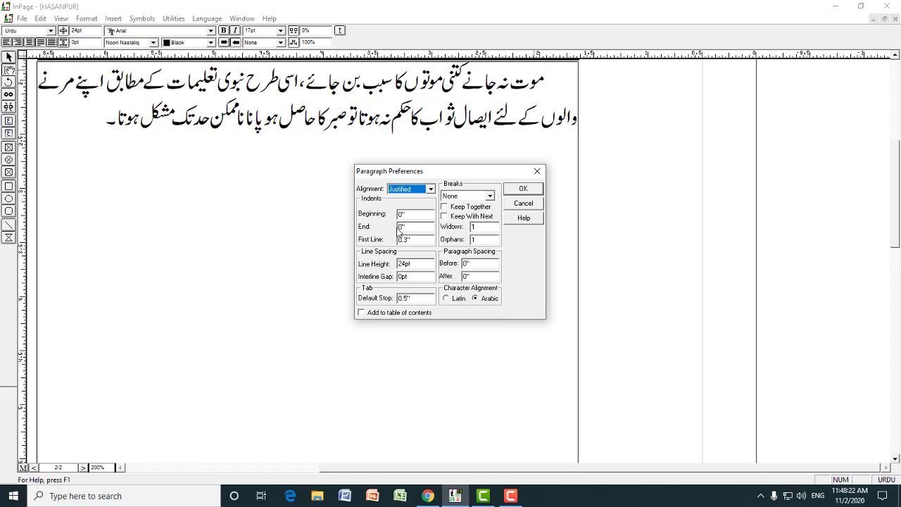
left_click_drag(422, 240, 394, 241)
type("0")
left_click(524, 189)
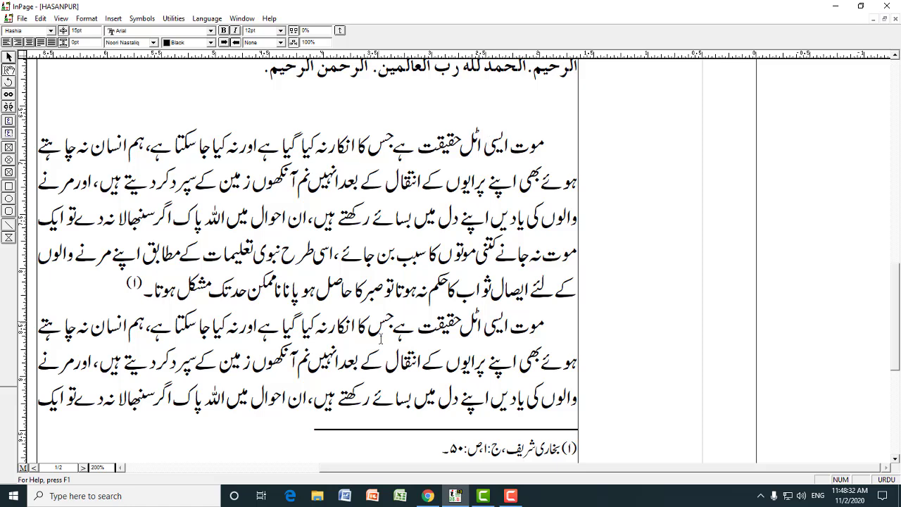
Examine the Phonetic keyboard layout from the keyboard preferences to locate the character that makes up the footnote's separator line
left_click(425, 359)
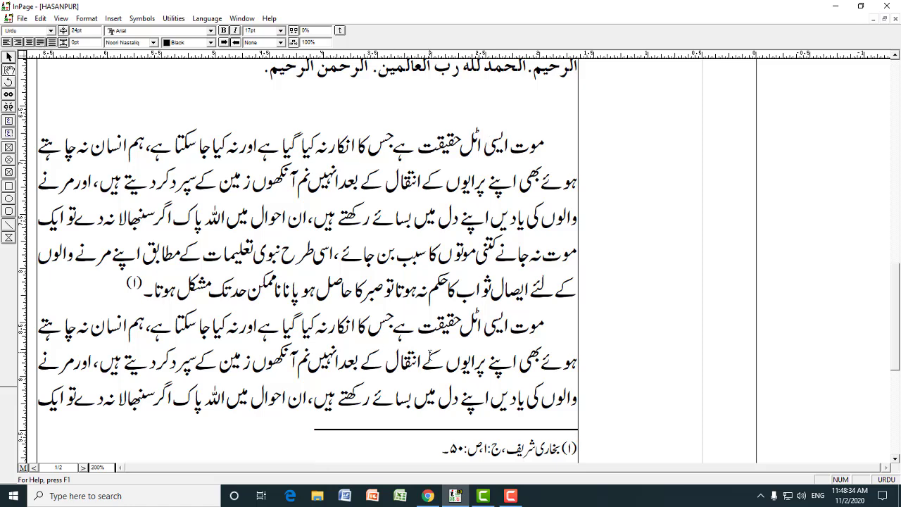
key("ctrl+1")
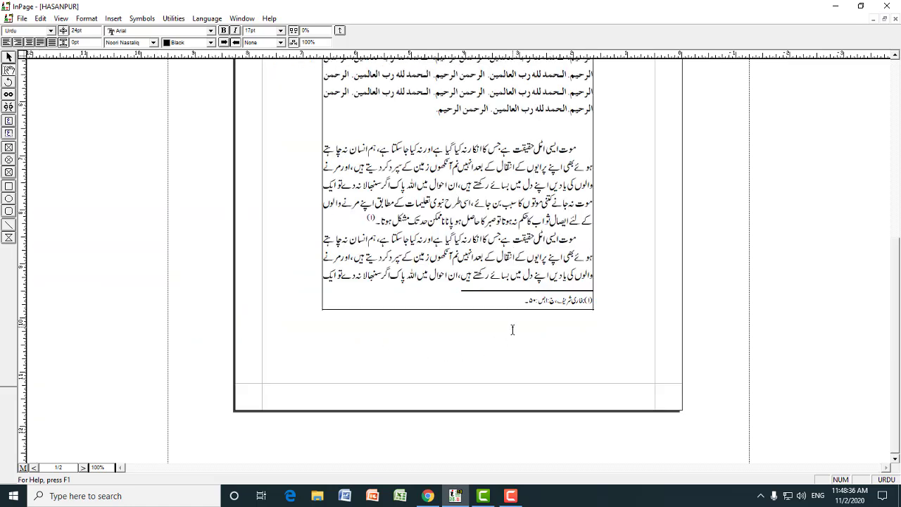
left_click(461, 290)
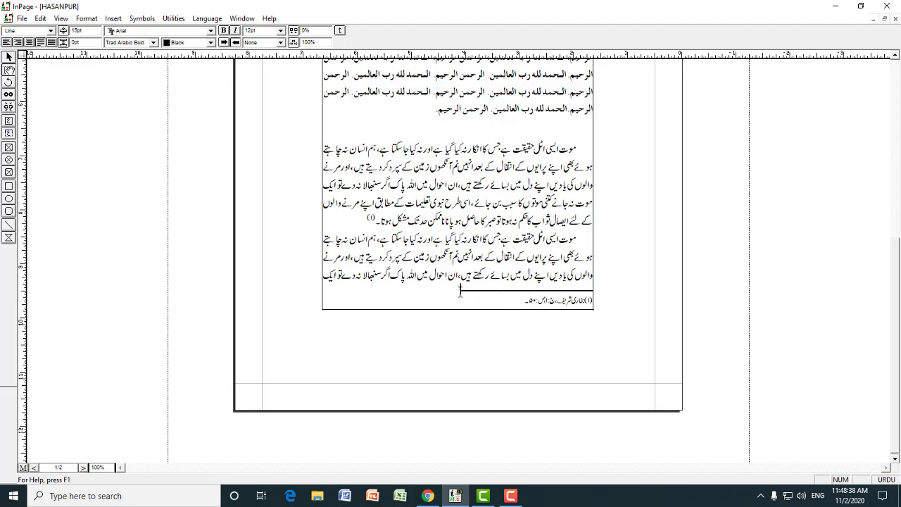
left_click_drag(461, 290, 594, 289)
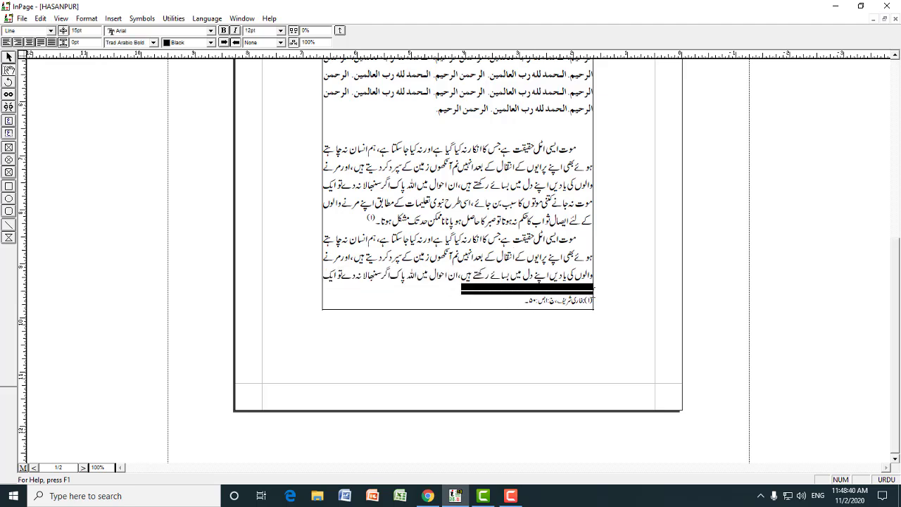
left_click(585, 288)
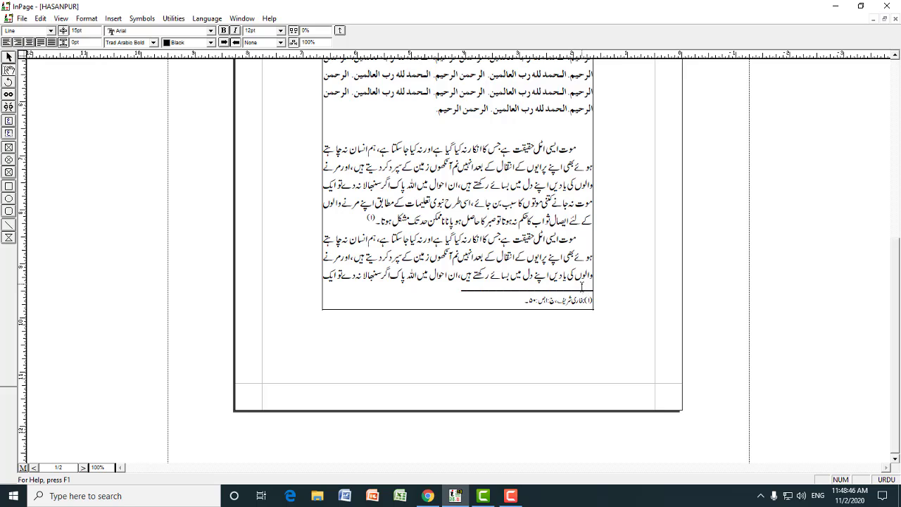
left_click(40, 18)
mouse_move(74, 237)
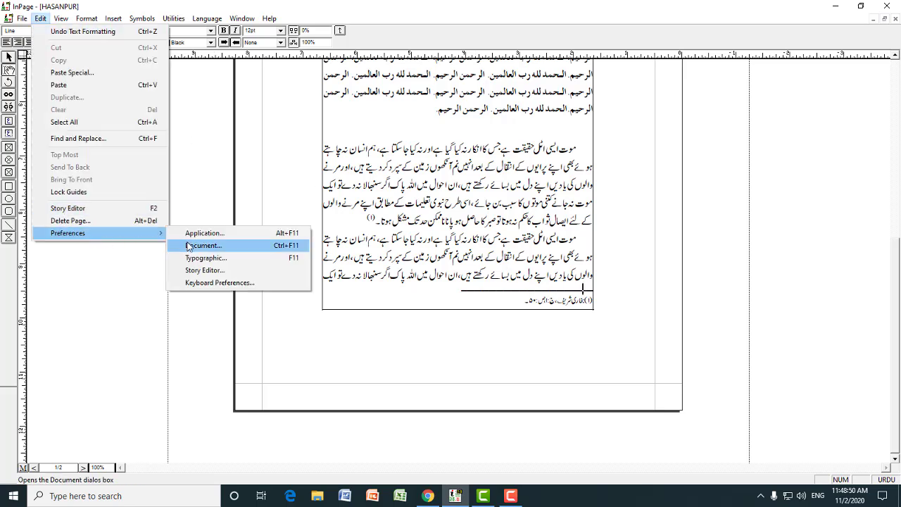
left_click(206, 284)
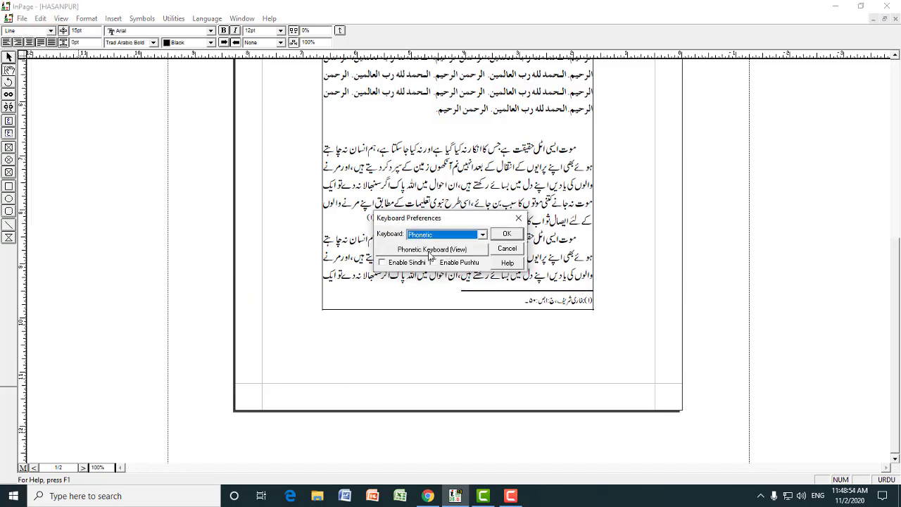
left_click(458, 252)
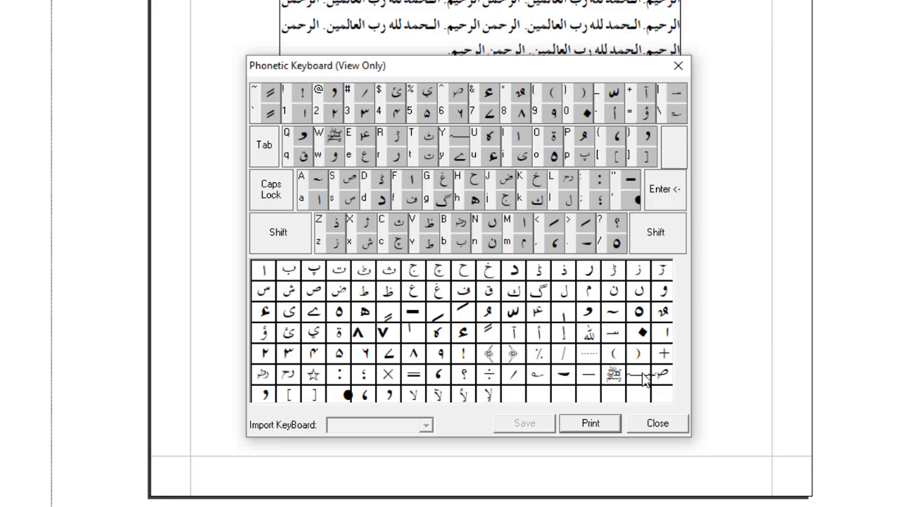
left_click(655, 424)
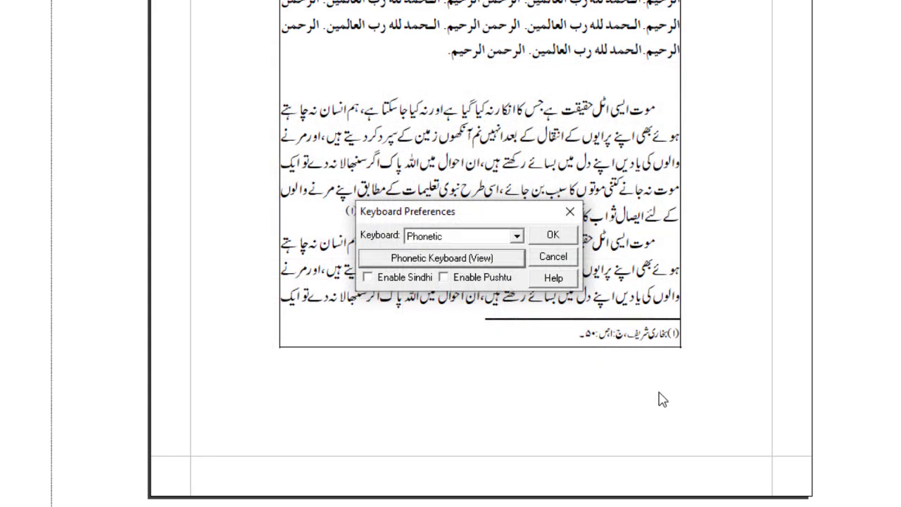
left_click(553, 234)
Copy the separator line together with the footnote below it on page 1
left_click_drag(468, 313, 593, 300)
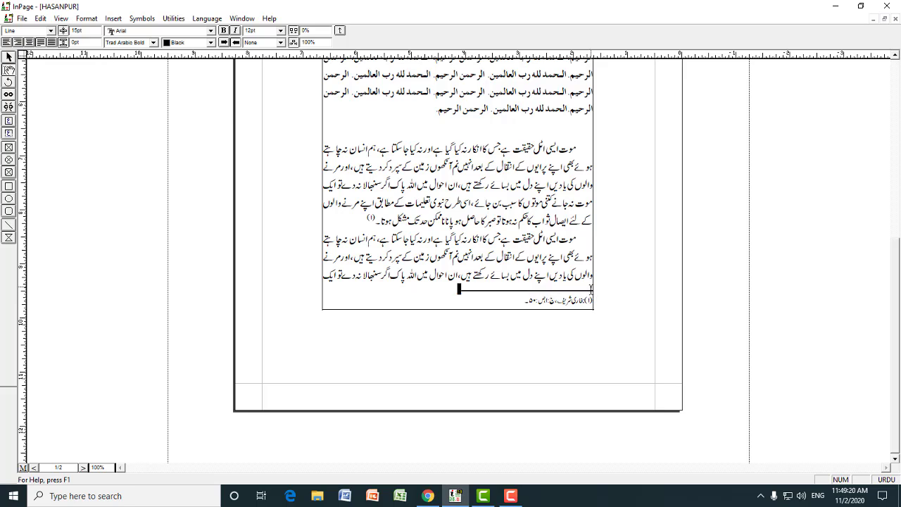
left_click(591, 288)
double_click(591, 288)
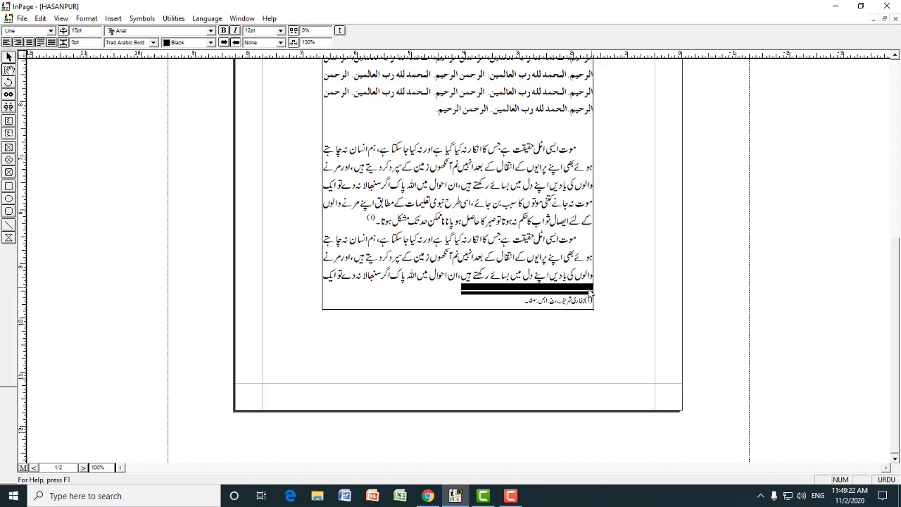
key("shift+Down")
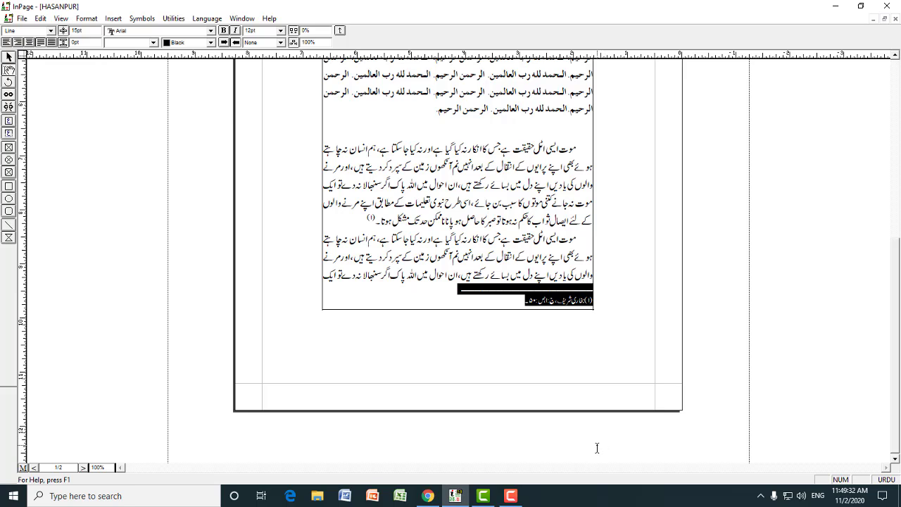
key("ctrl+5")
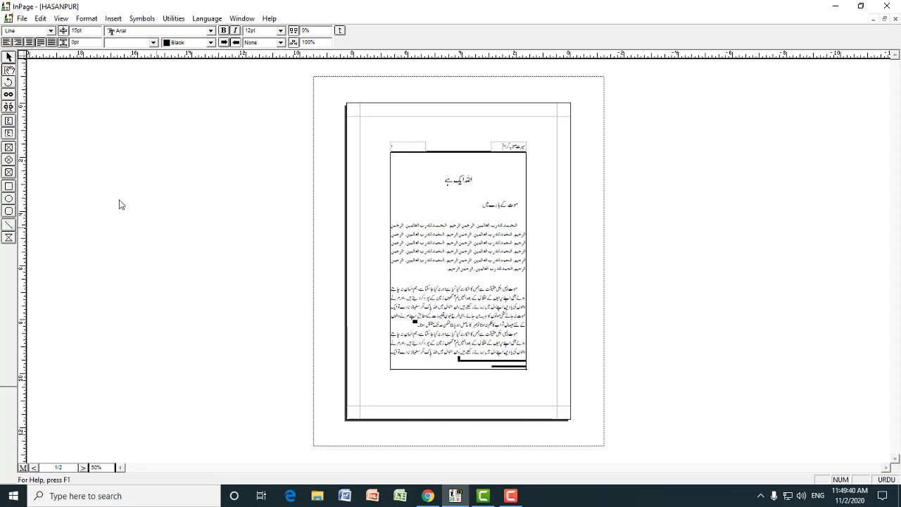
Draw a text box on the pasteboard just below the page and paste the copied separator line and footnote into it
left_click(10, 135)
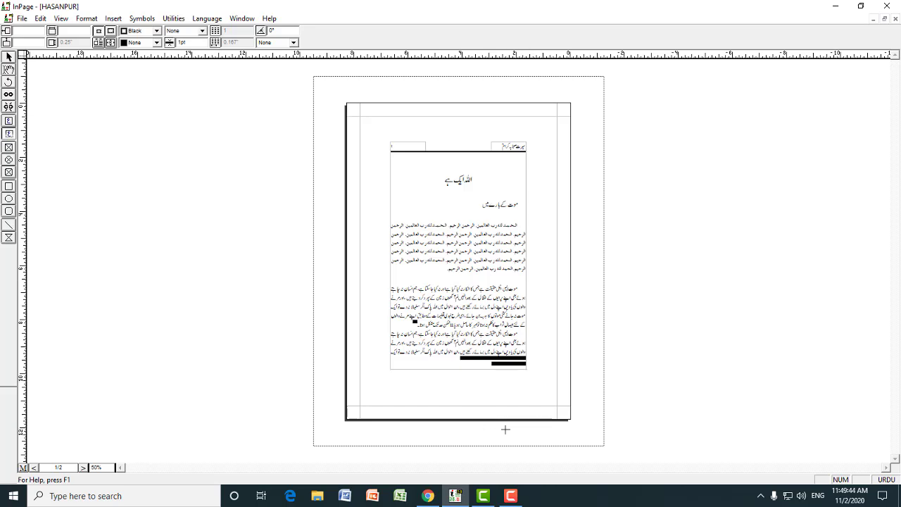
left_click_drag(505, 429, 594, 445)
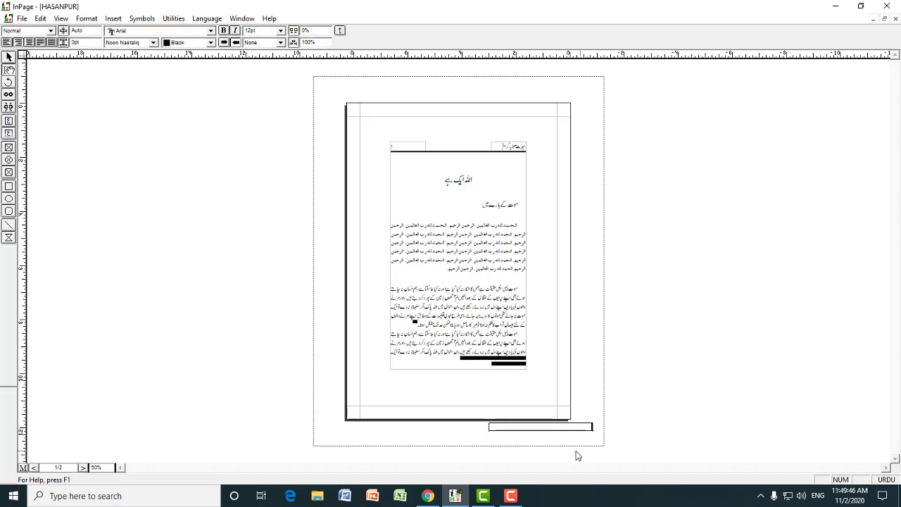
key("ctrl+v")
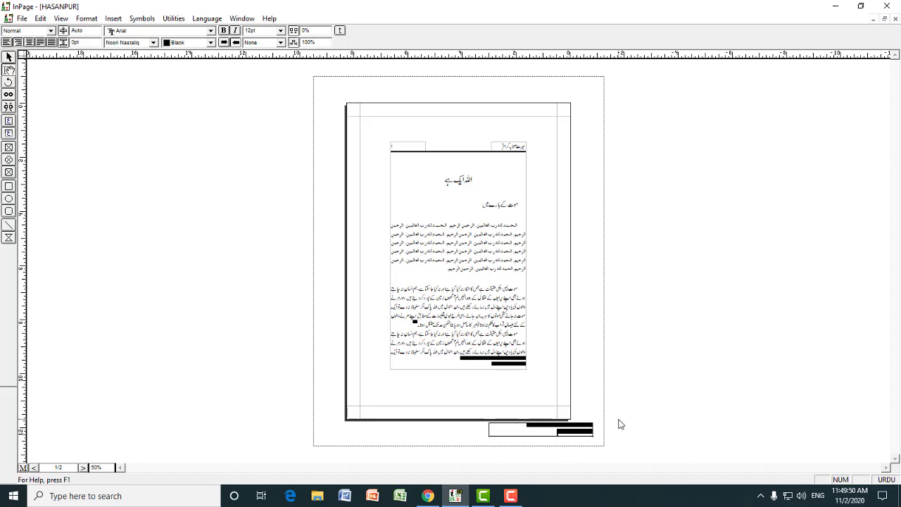
Inspect the line and footnote copy in the pasteboard box, checking its availability from both page 1 and page 2
key("ctrl+2")
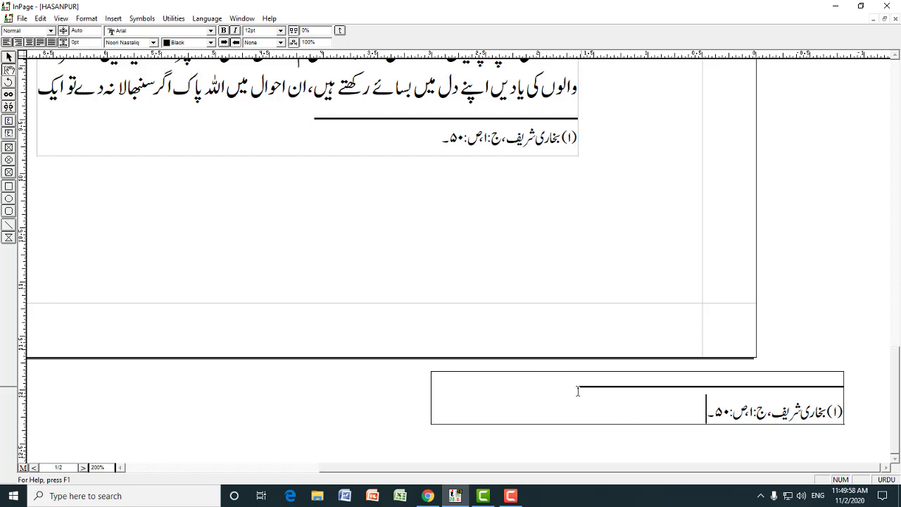
left_click_drag(578, 388, 786, 399)
left_click(799, 385)
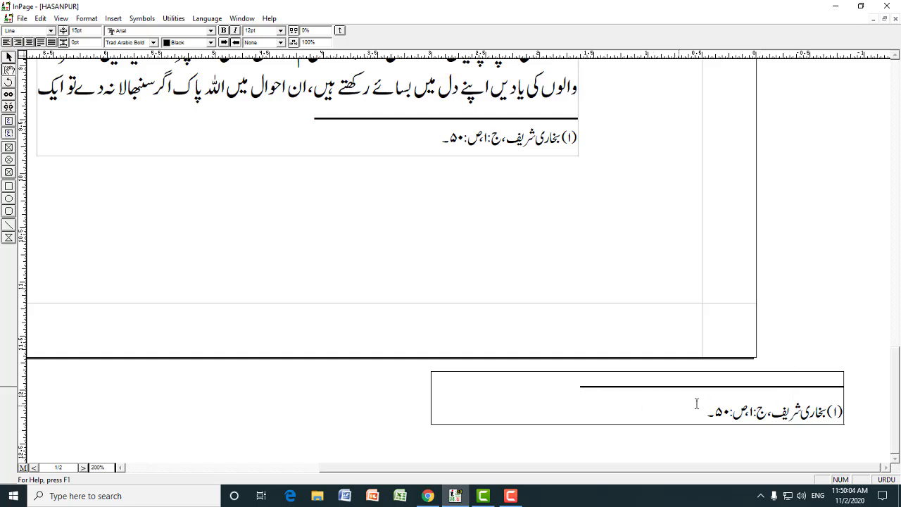
key("ctrl+1")
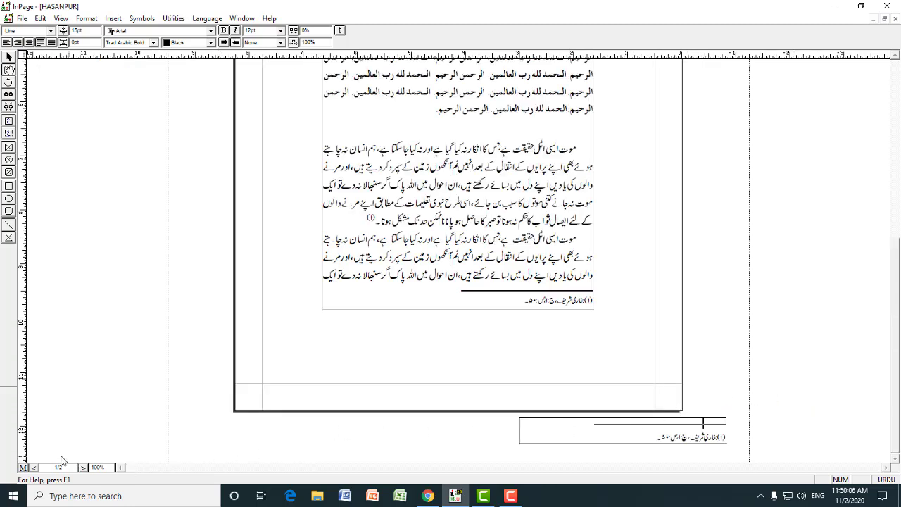
left_click(34, 468)
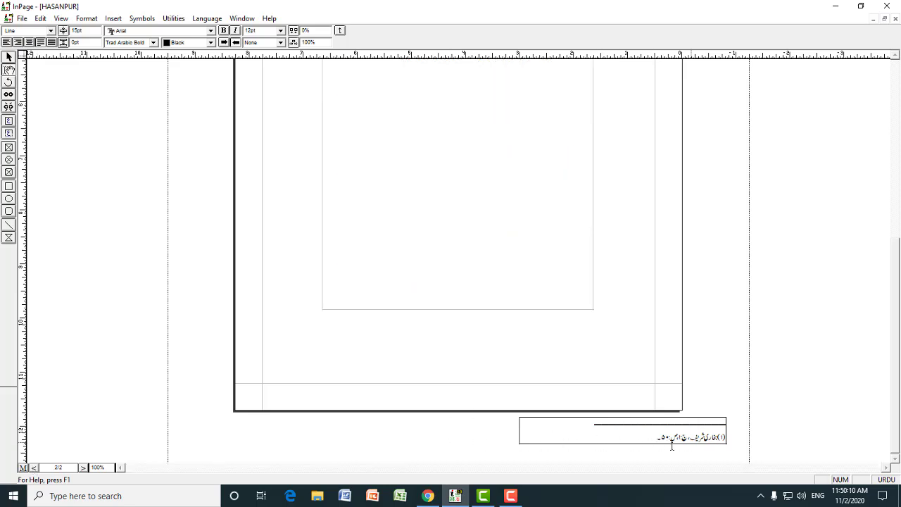
left_click(83, 467)
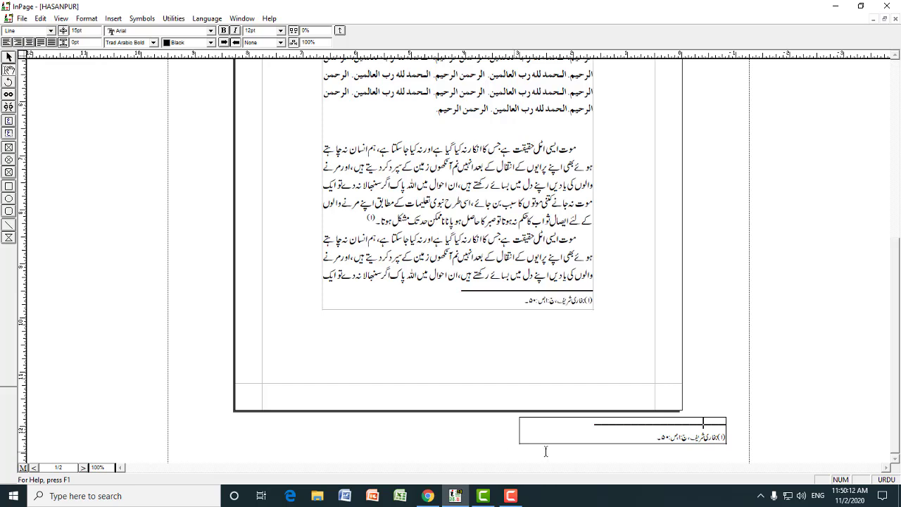
left_click_drag(586, 433, 617, 429)
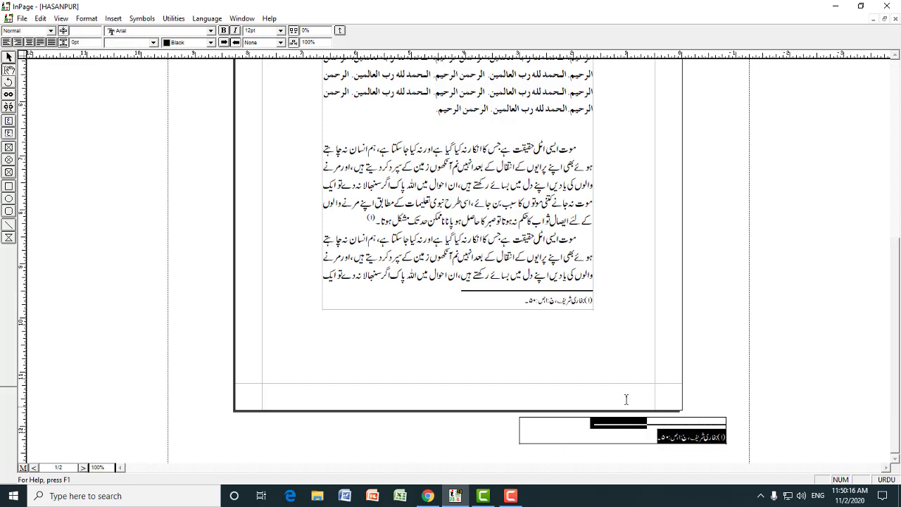
left_click(578, 238)
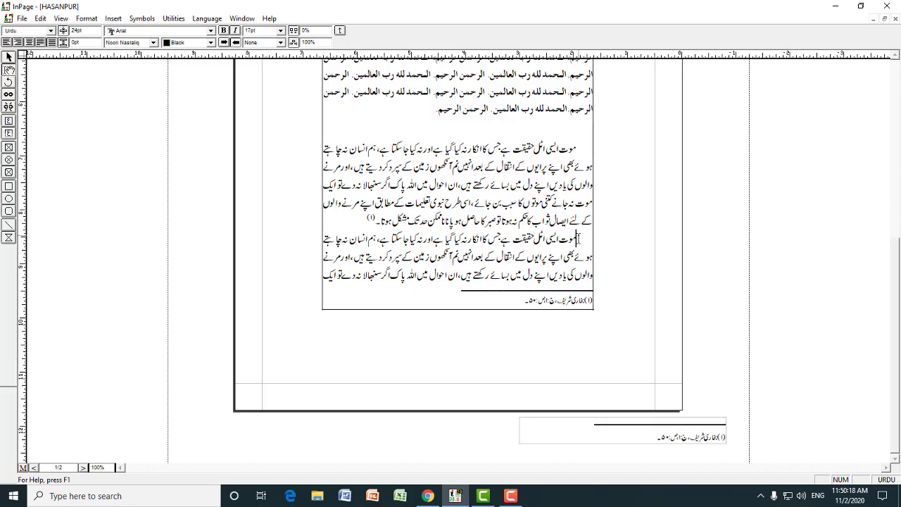